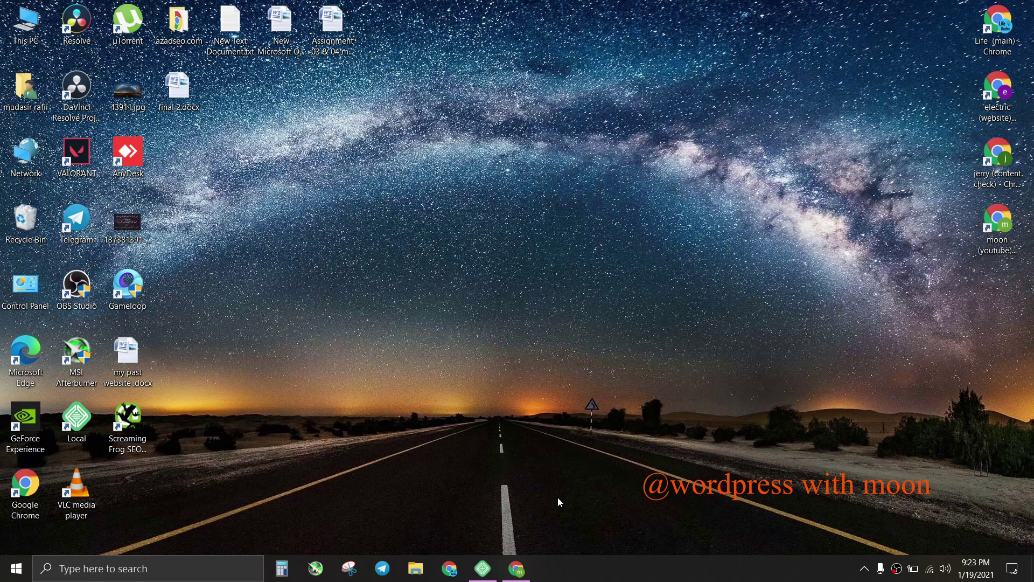
Look over the 'wordpress with moon' YouTube channel before returning to the Manage Themes page.
click(518, 572)
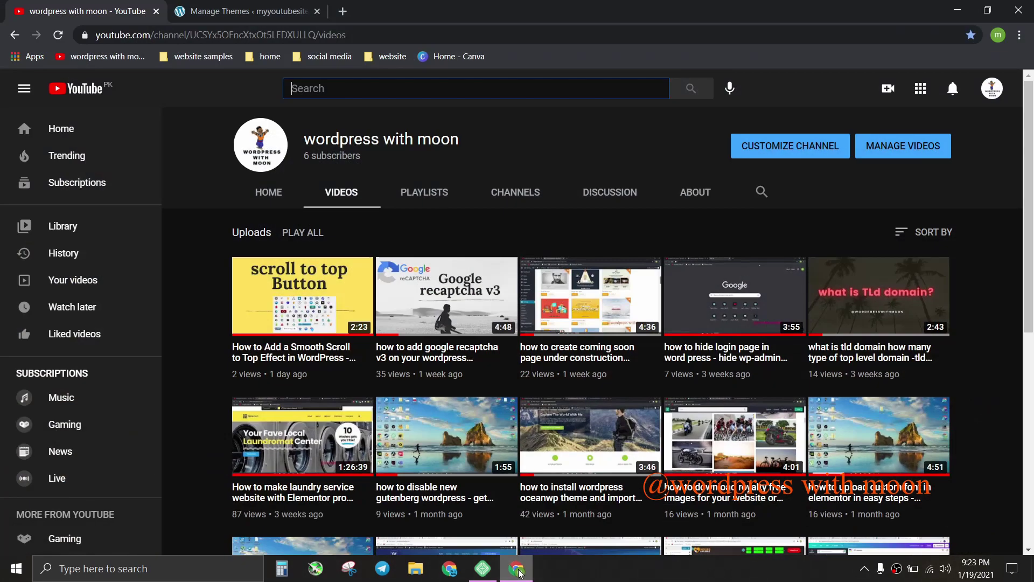
mouse_move(461, 139)
mouse_down()
mouse_move(304, 139)
mouse_move(495, 152)
mouse_up()
click(305, 139)
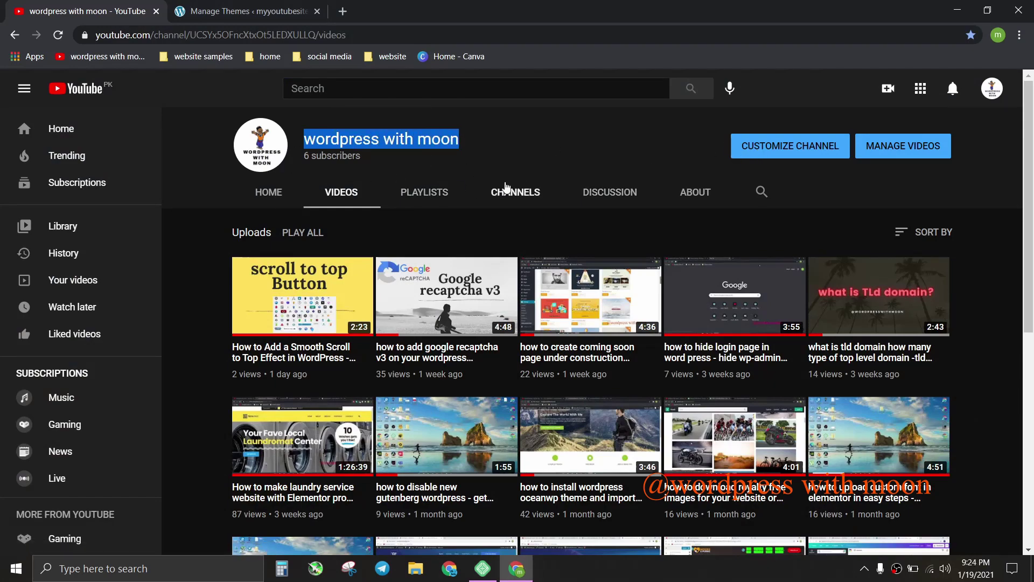
scroll(1019, 328, down, 3)
scroll(1018, 329, down, 2)
scroll(465, 129, up, 5)
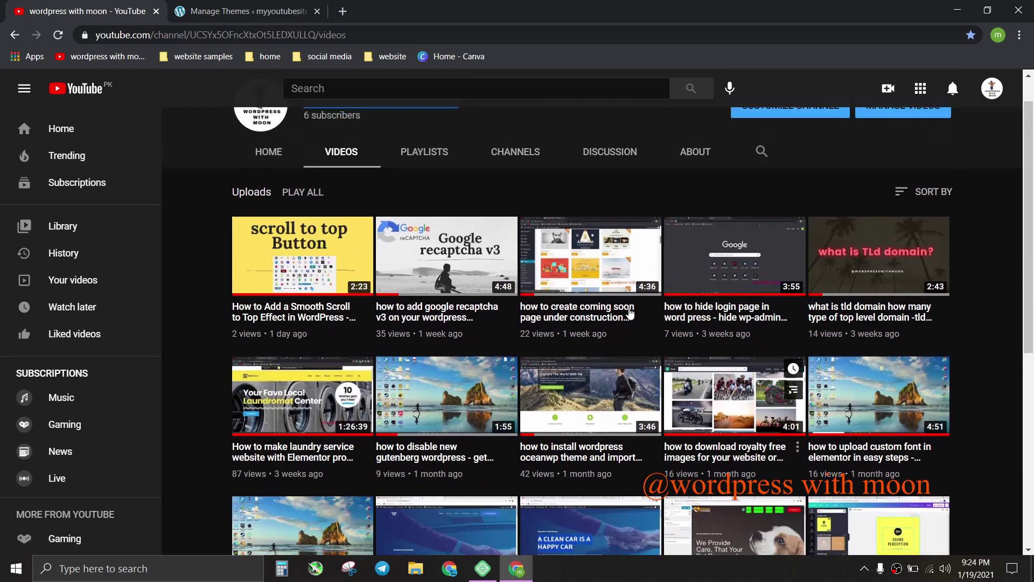
scroll(464, 129, up, 1)
Check the live site's front page in a new tab, then reload the Themes overview.
click(195, 8)
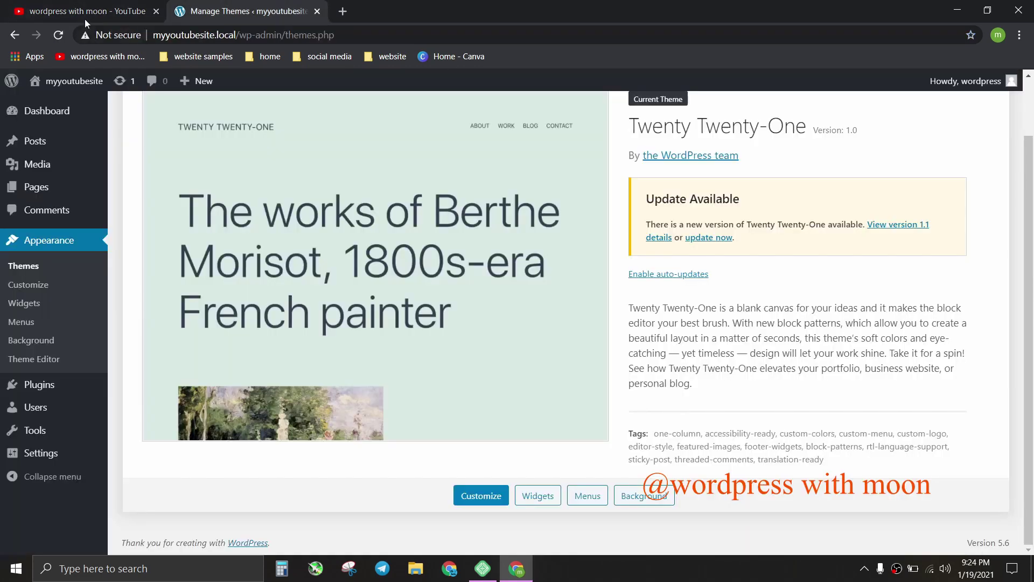
click(47, 241)
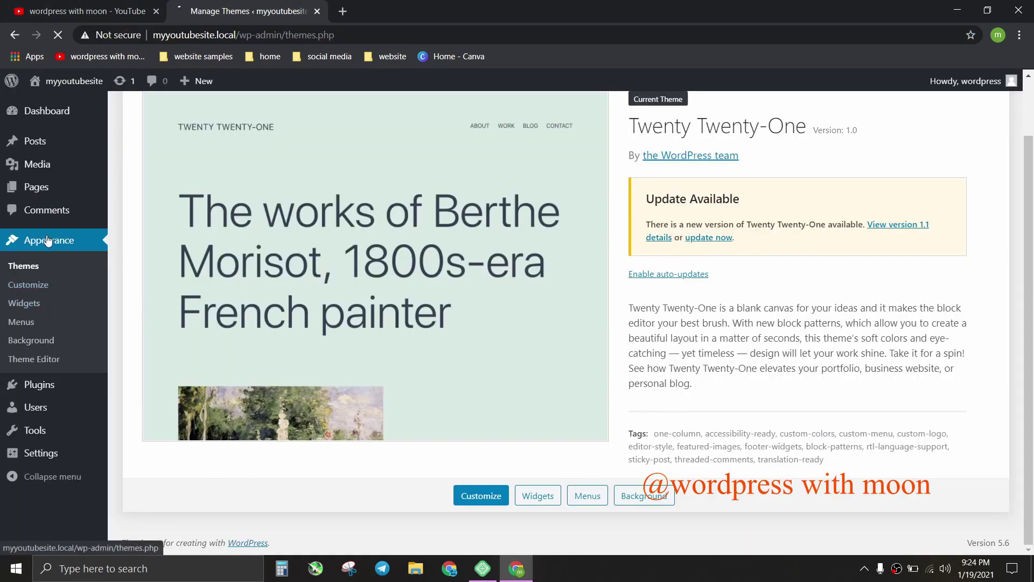
right_click(79, 104)
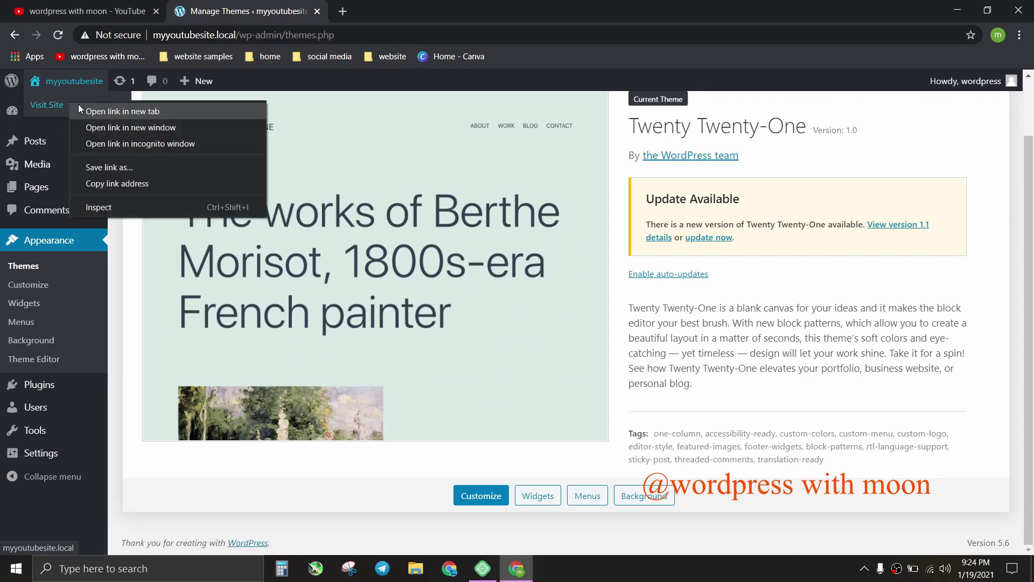
click(122, 111)
click(405, 10)
scroll(588, 351, down, 4)
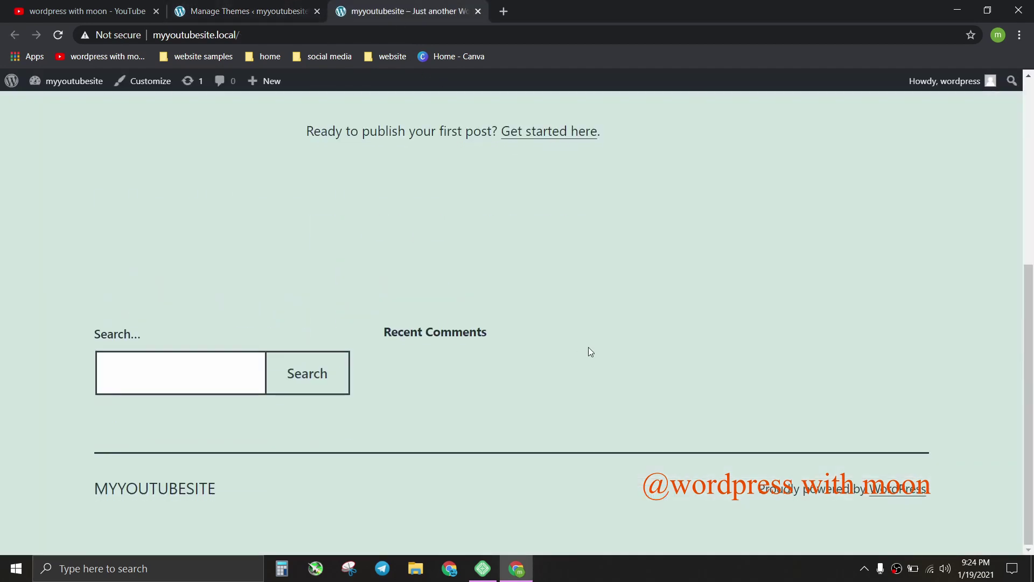
scroll(567, 339, up, 5)
click(242, 11)
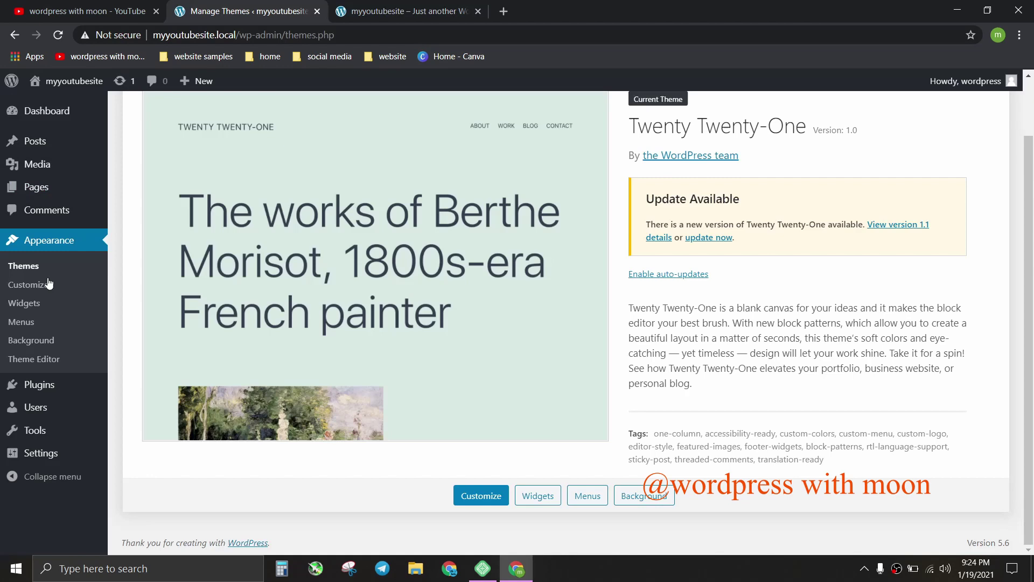
mouse_move(39, 384)
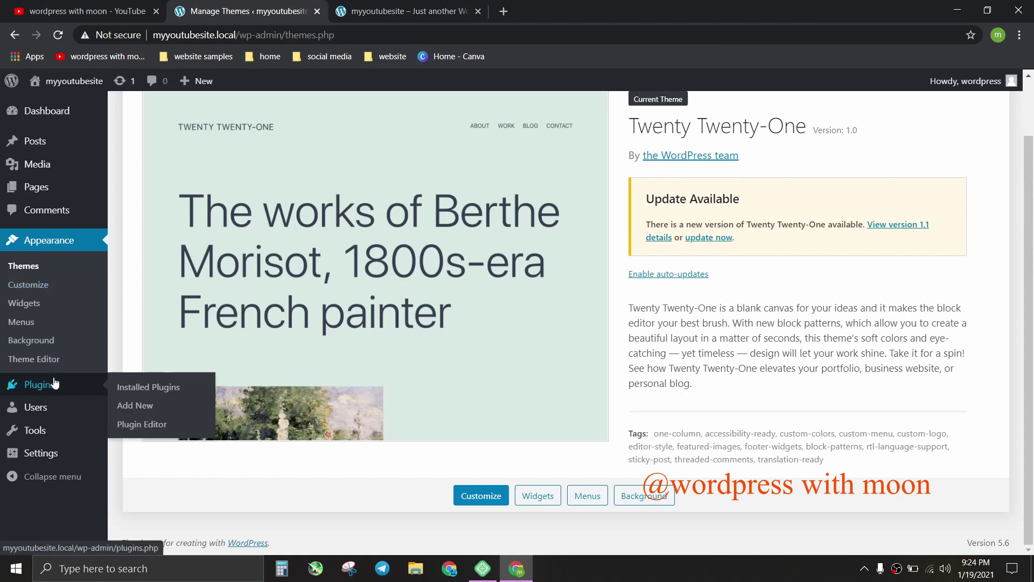
click(44, 242)
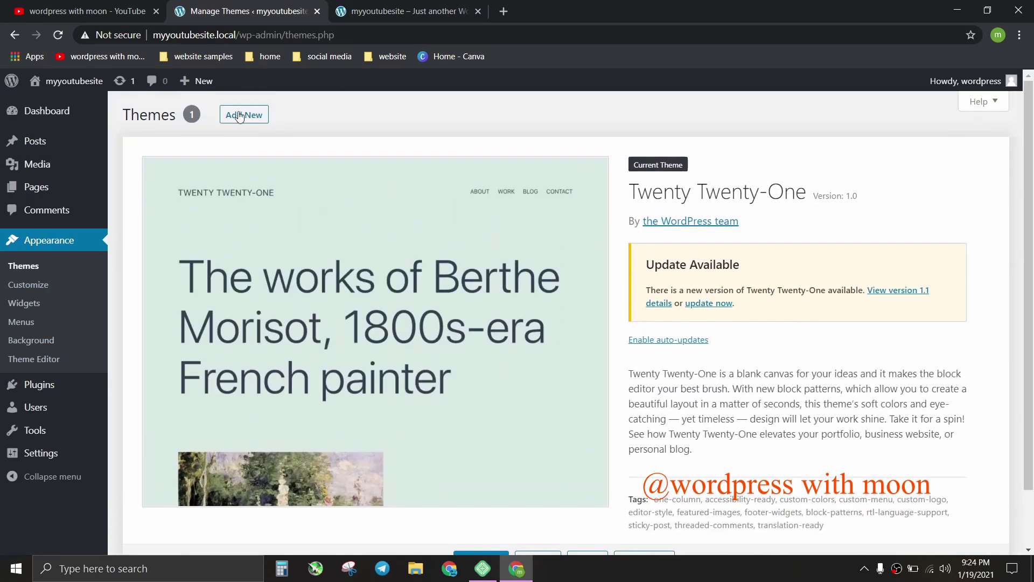
Install GeneratePress from the Popular themes and activate it as the site theme.
click(240, 116)
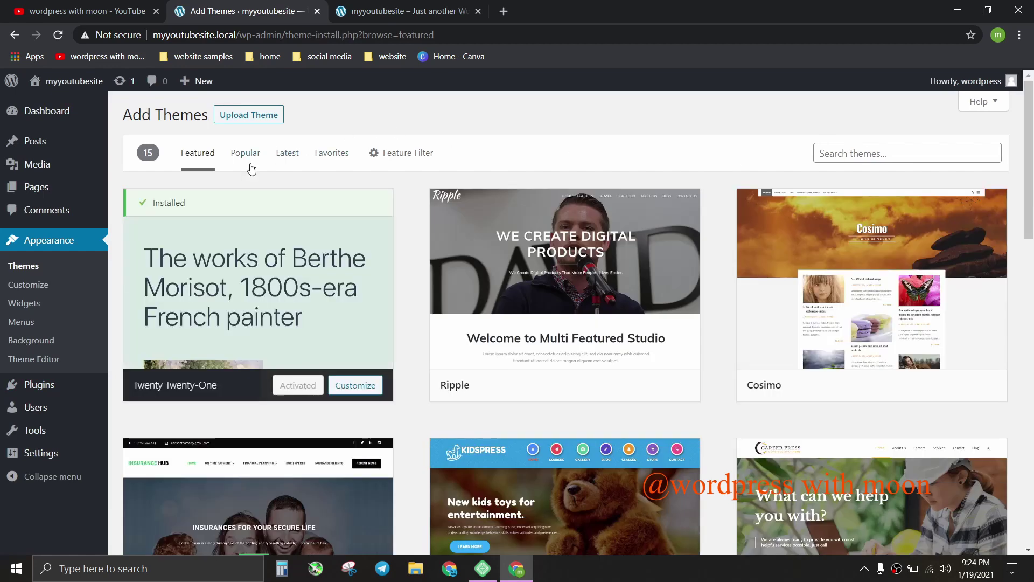
click(247, 162)
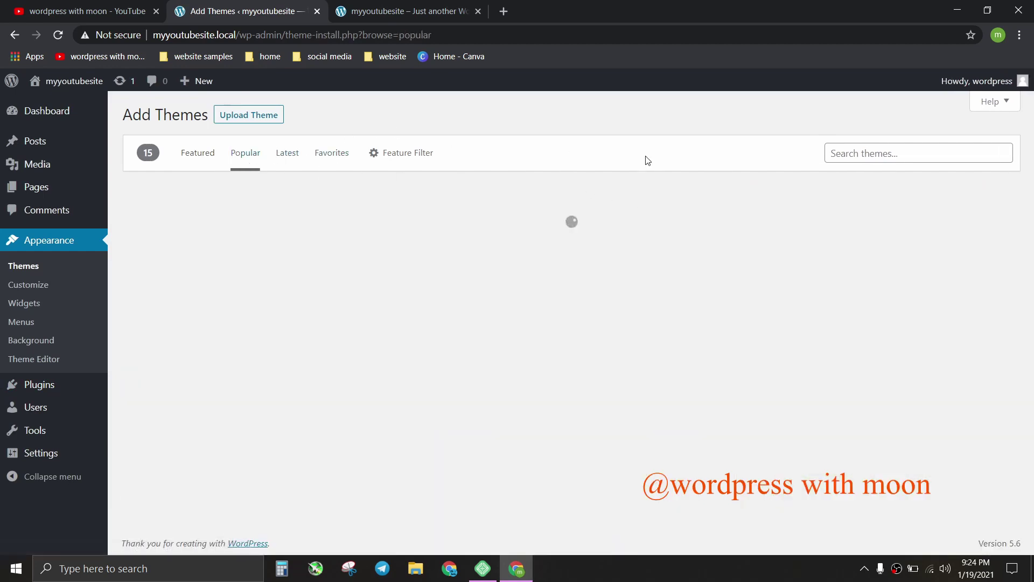
scroll(757, 168, down, 1)
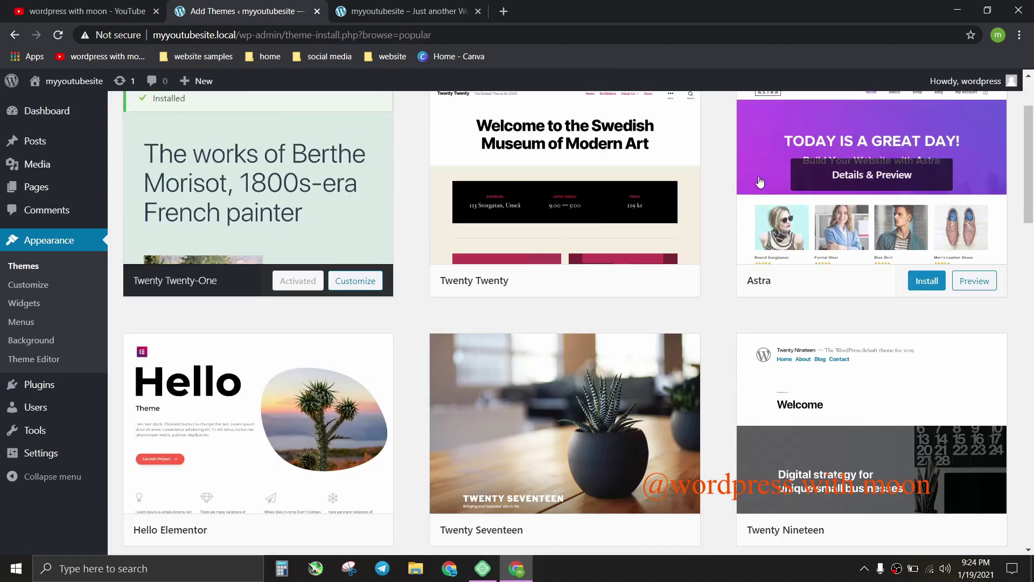
scroll(831, 259, down, 2)
scroll(334, 264, down, 2)
scroll(334, 264, down, 2)
scroll(566, 242, down, 3)
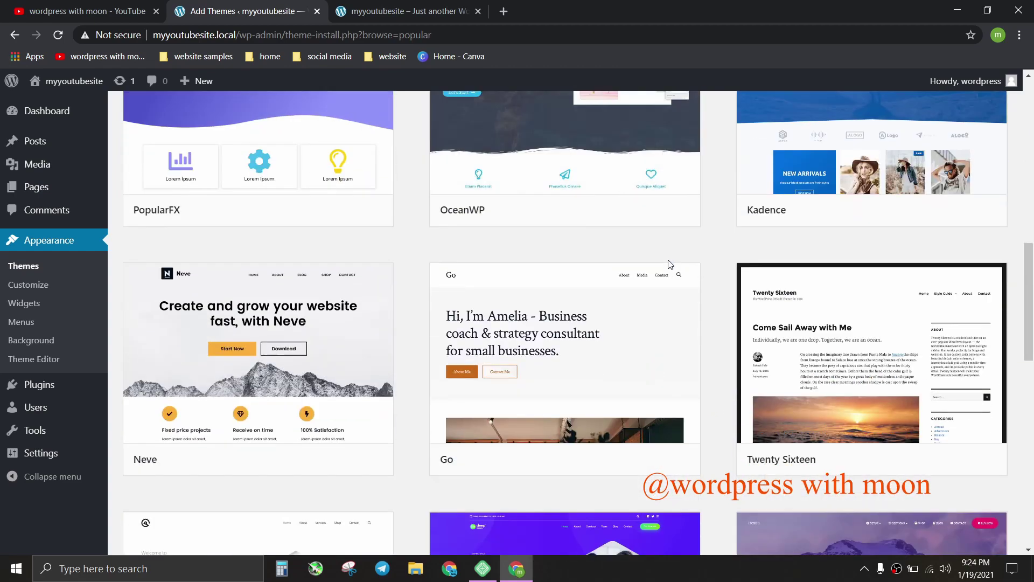
scroll(670, 266, down, 3)
scroll(233, 326, down, 3)
click(313, 374)
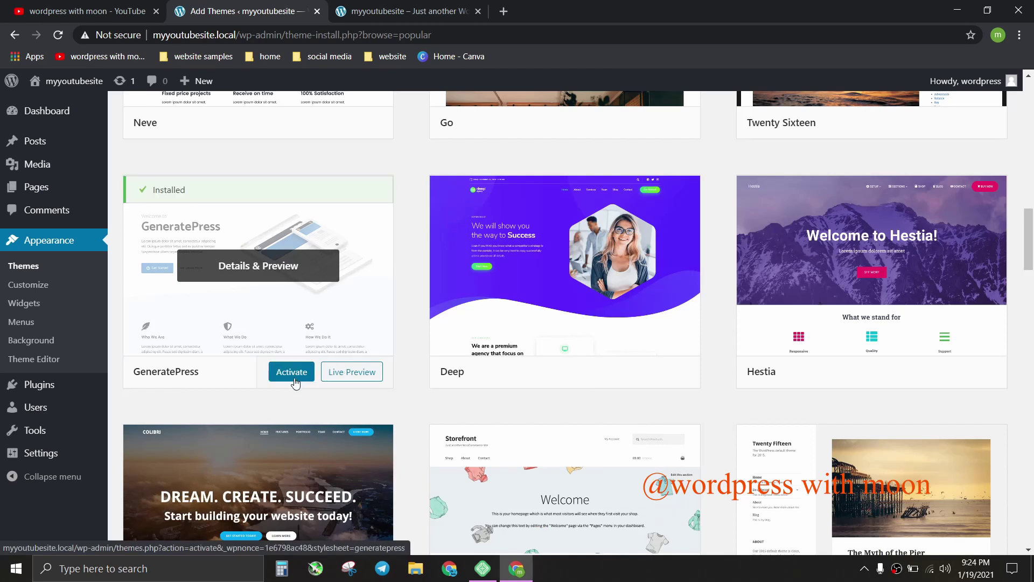
click(295, 383)
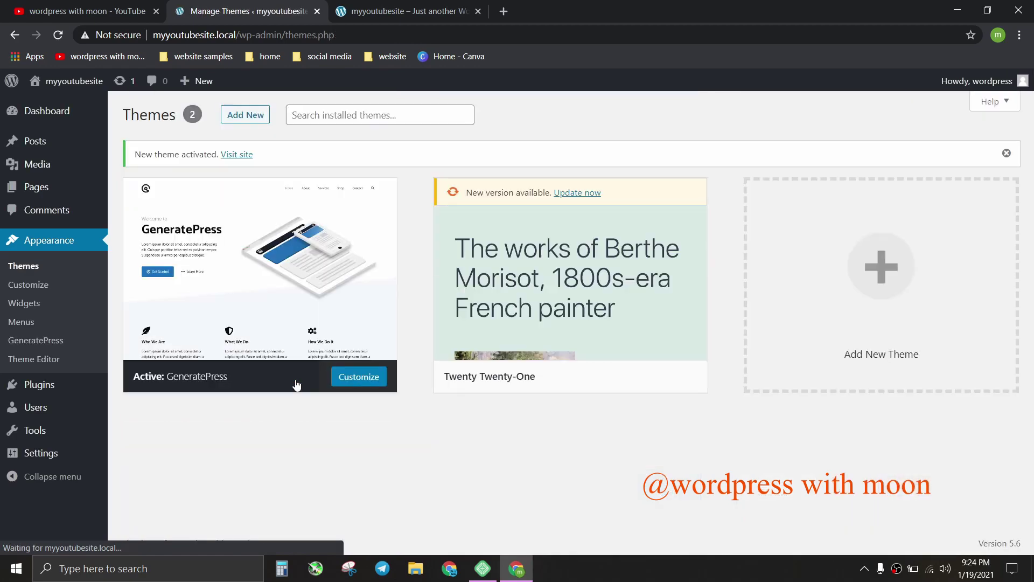
Delete the Twenty Twenty-One theme from the installed themes, confirming the removal.
click(551, 332)
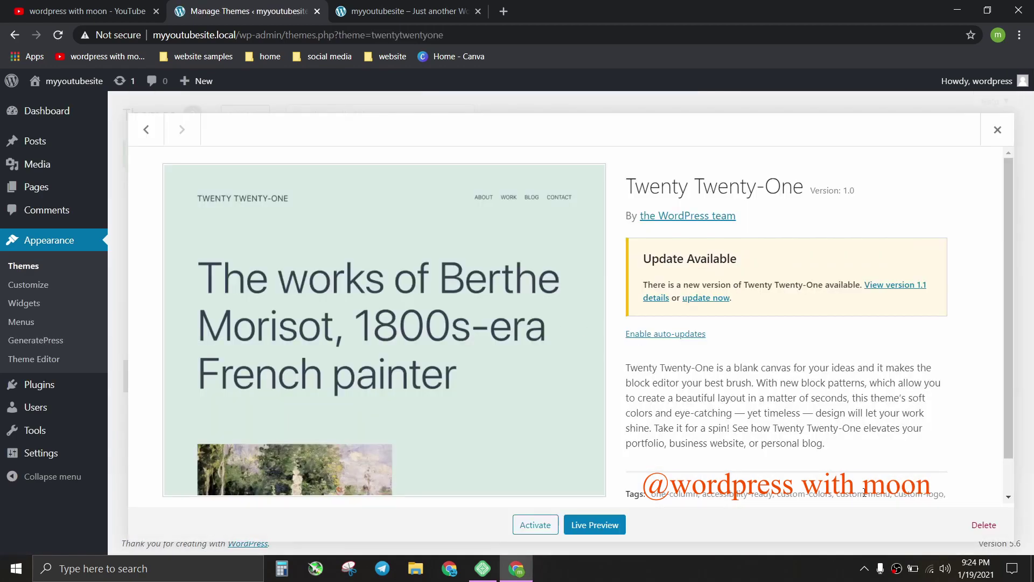
click(983, 525)
click(585, 134)
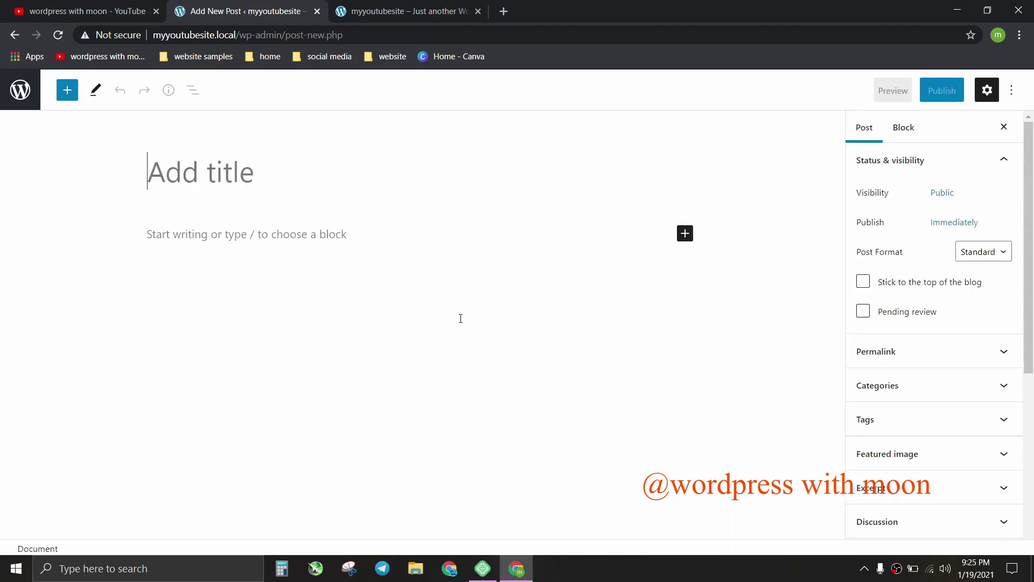
scroll(1026, 306, down, 3)
scroll(1016, 226, up, 3)
Go from the dashboard to the Add Plugins page of featured plugins.
click(16, 35)
click(81, 324)
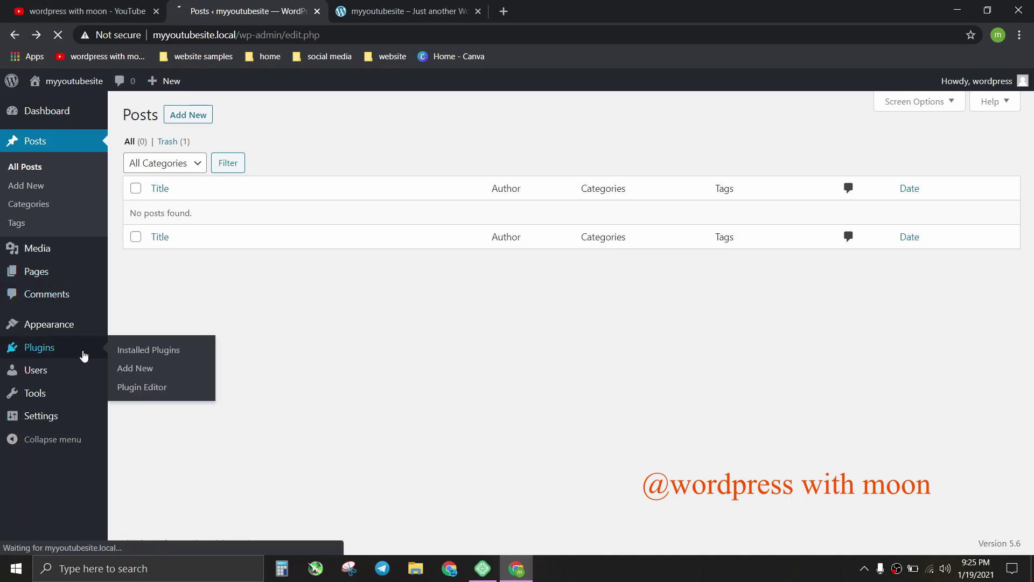
click(208, 118)
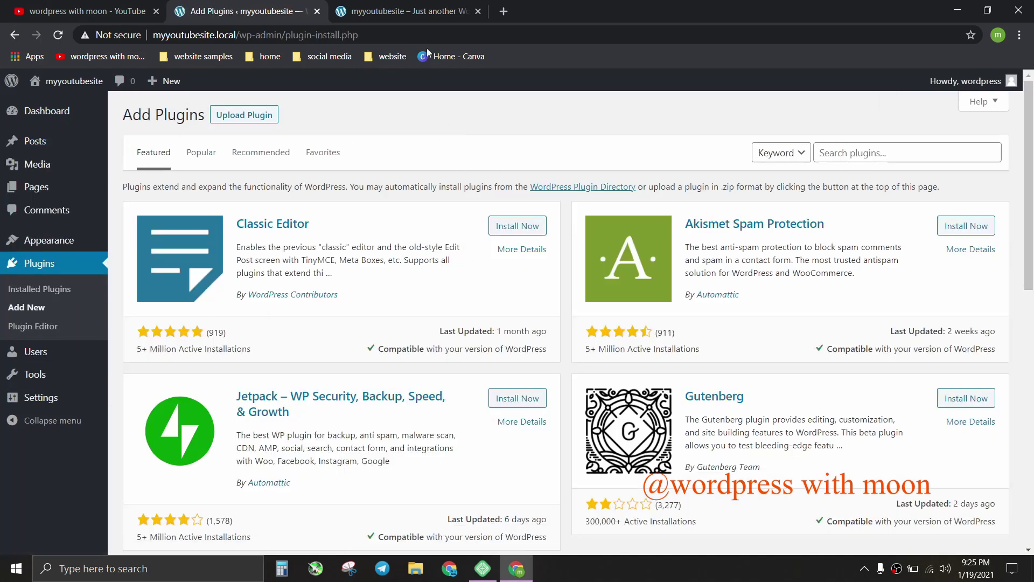
Search plugins for 'table' and install Best Responsive Comparison Table – NicheTable.
click(899, 147)
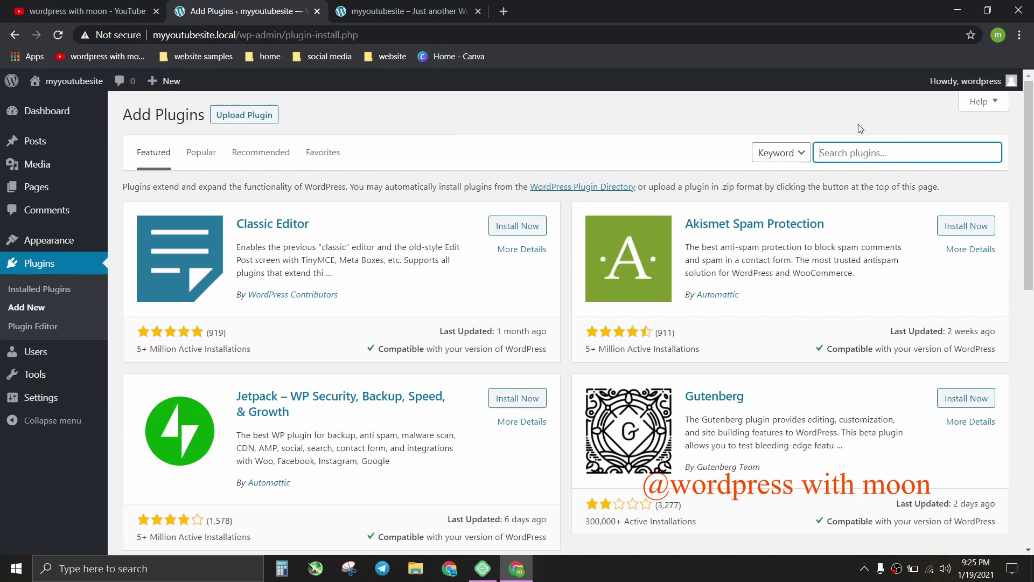
text(table)
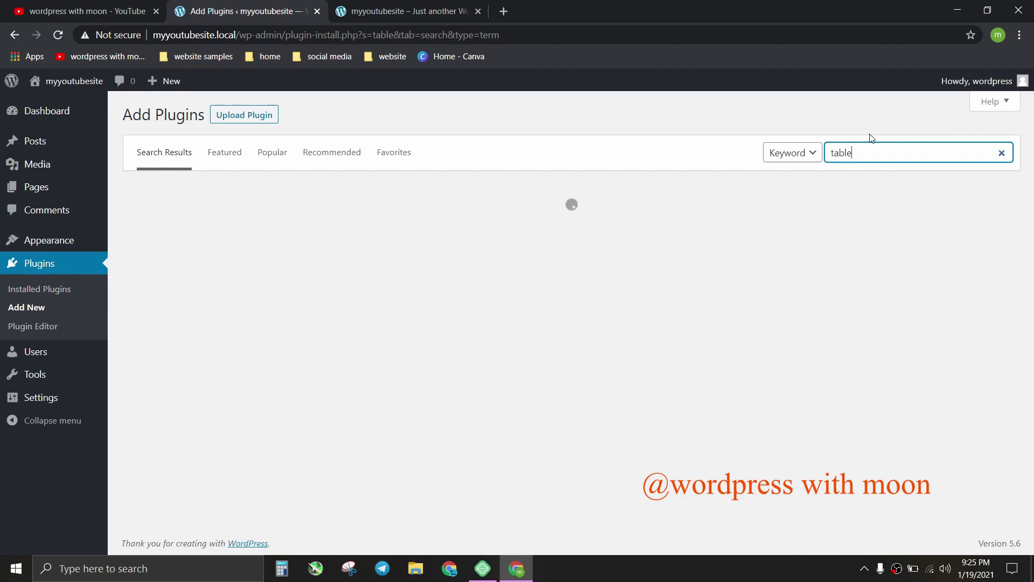
scroll(486, 218, down, 2)
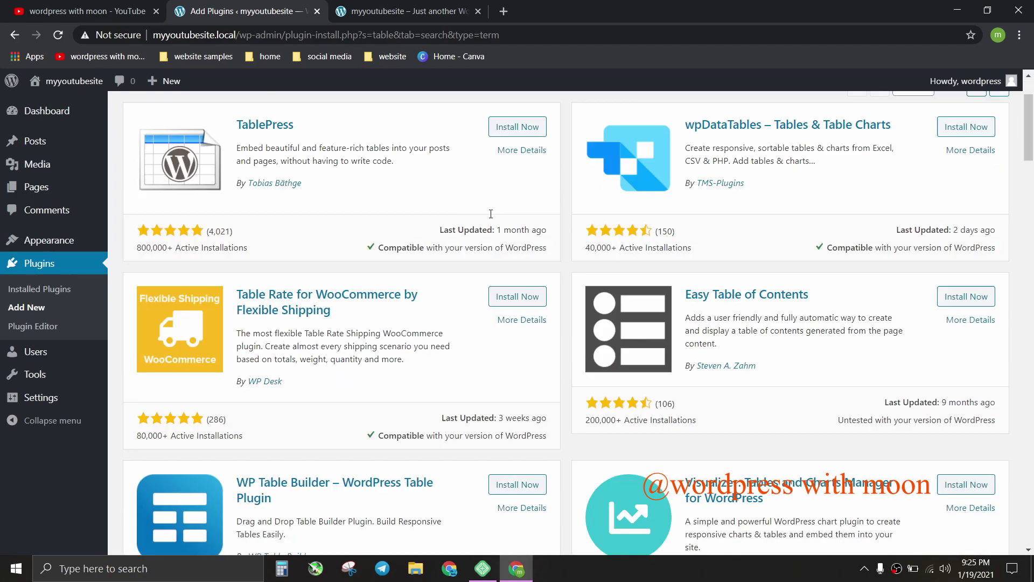
scroll(461, 226, down, 4)
scroll(442, 235, down, 5)
scroll(442, 235, down, 6)
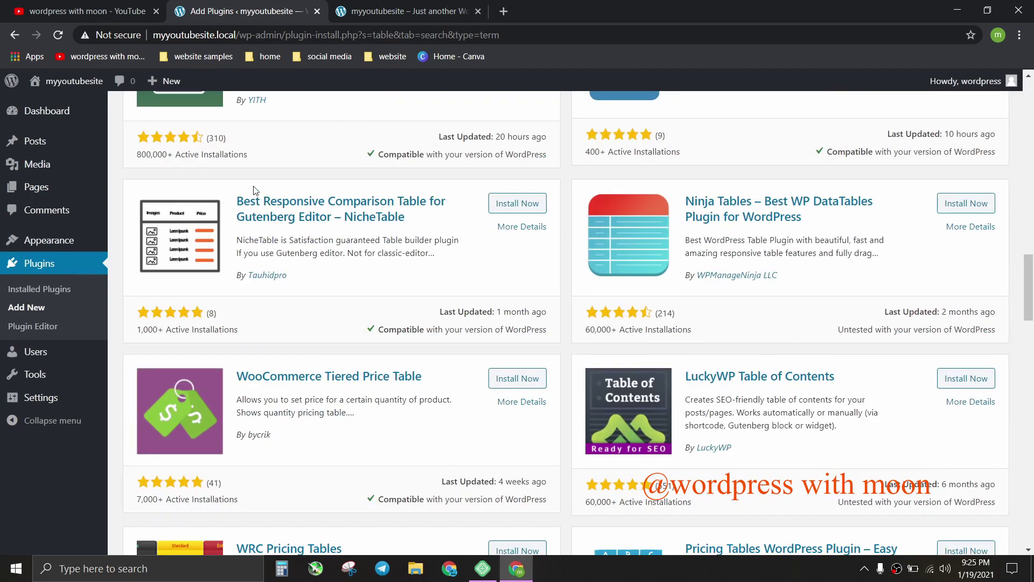
click(515, 206)
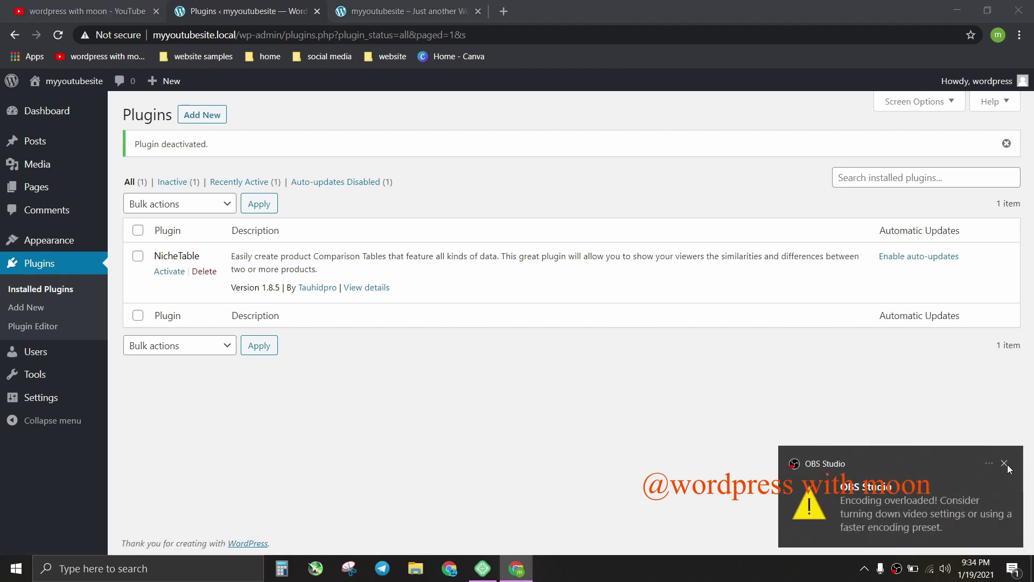
Activate the NicheTable plugin and go to the Posts list, closing the extra front-end tab.
click(1004, 463)
click(168, 270)
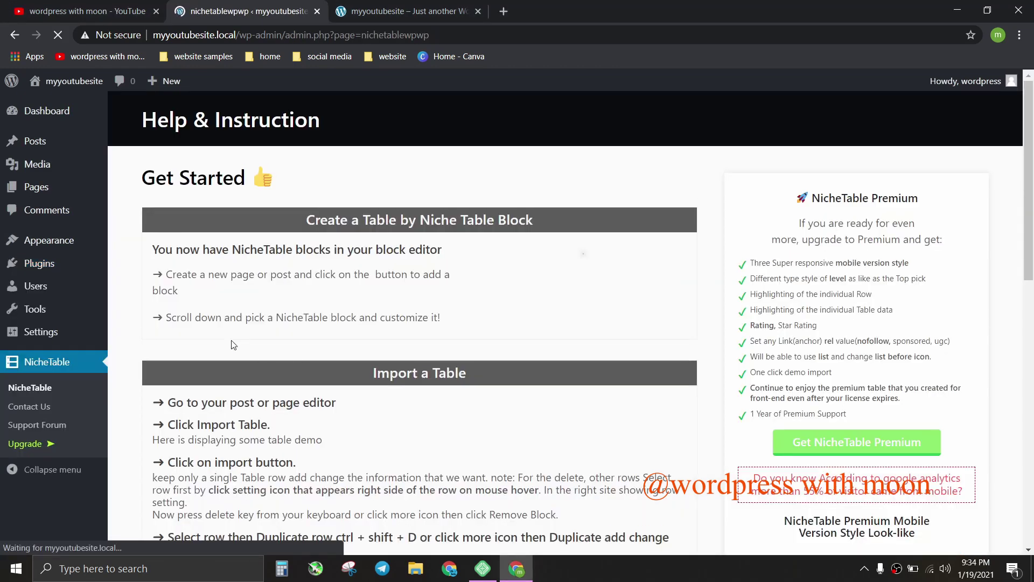
click(55, 148)
click(425, 16)
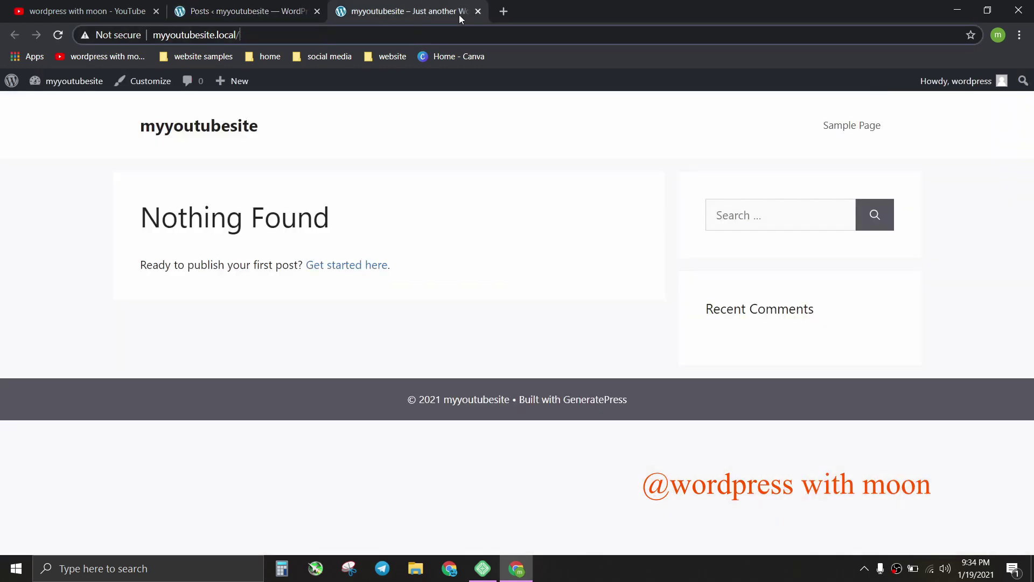
key(ctrl+shift+Tab)
click(477, 12)
mouse_move(230, 232)
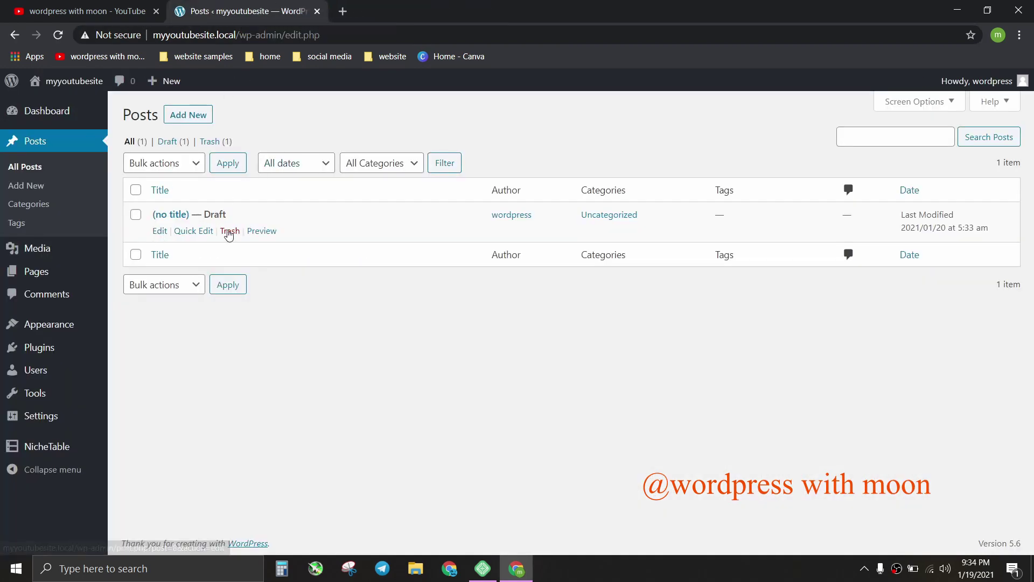
Trash the untitled draft and start a new post titled 'how to make cake'.
click(229, 231)
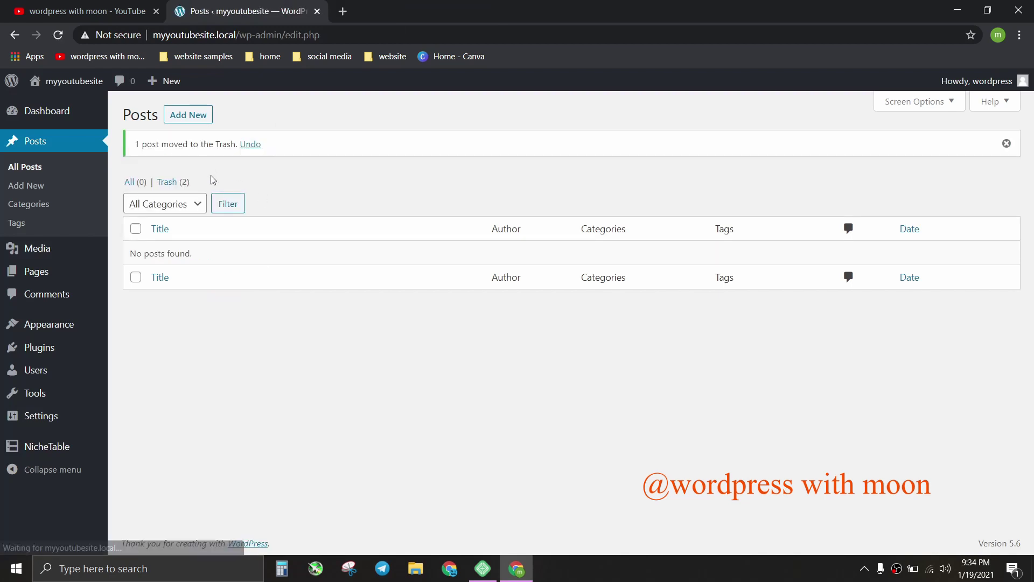
click(185, 115)
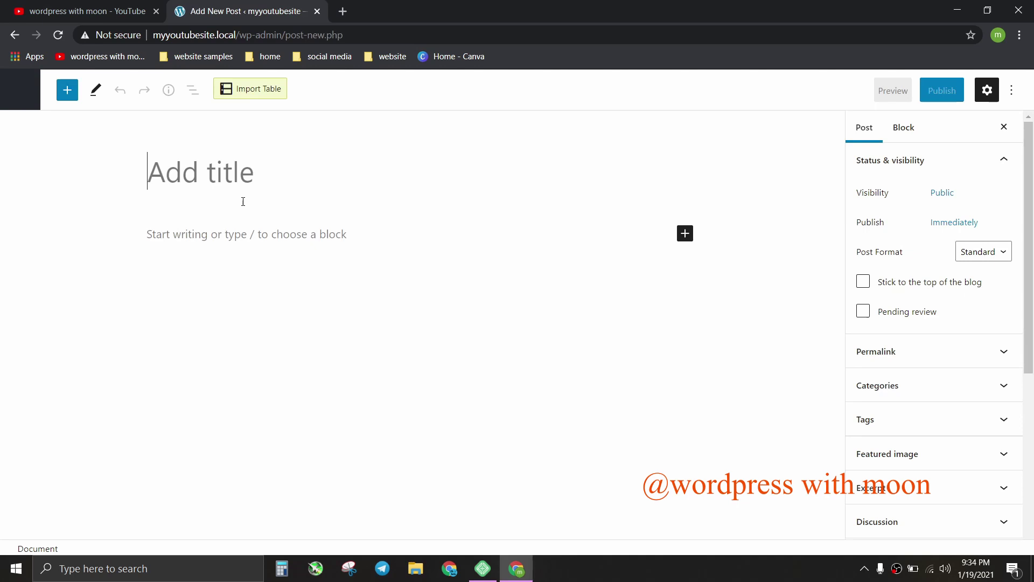
text(ho)
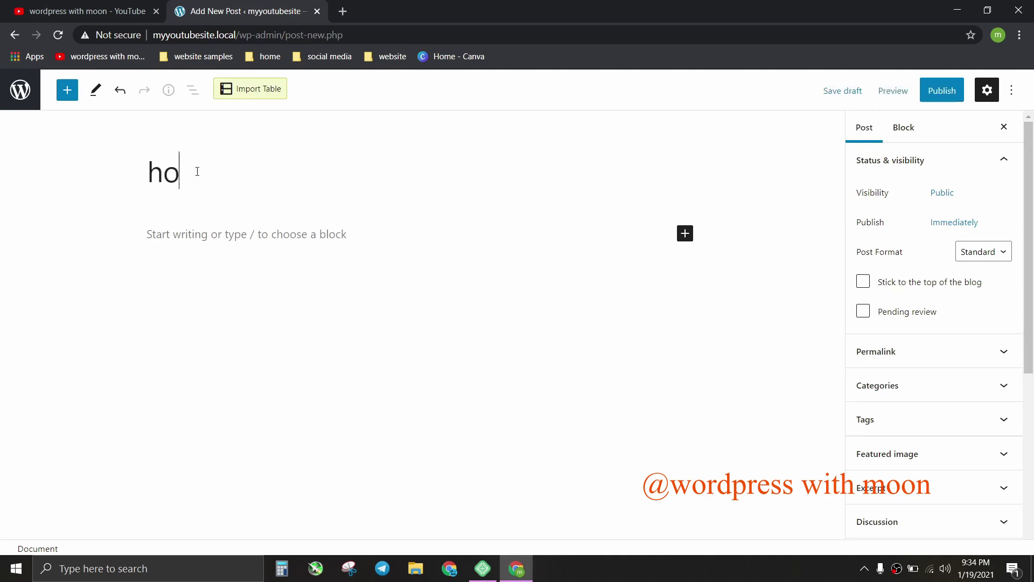
text(w to make)
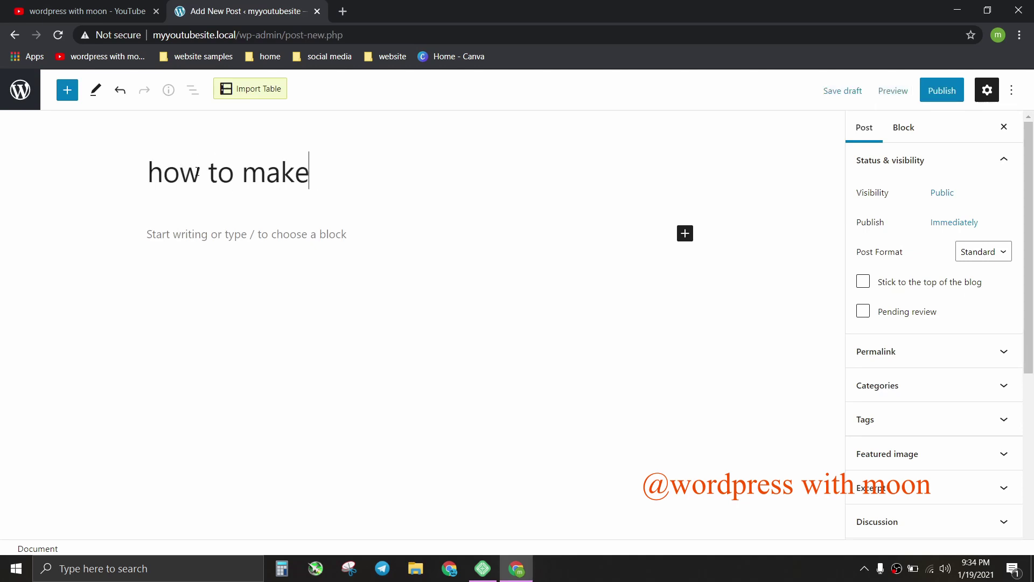
text( cake v)
key(BackSpace)
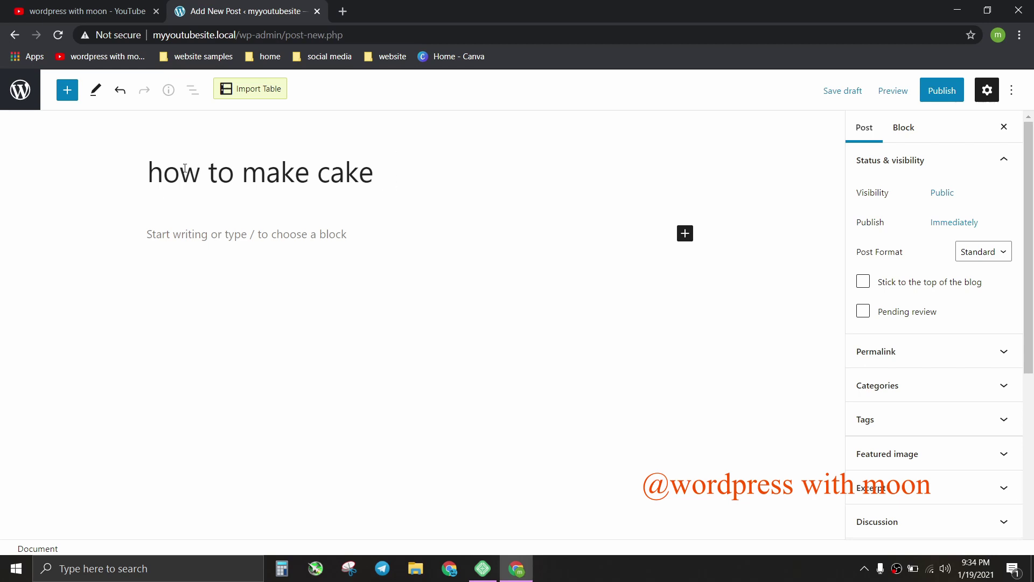
Search for a lorem ipsum generator and generate paragraphs on lipsum.com.
click(344, 11)
text(lo)
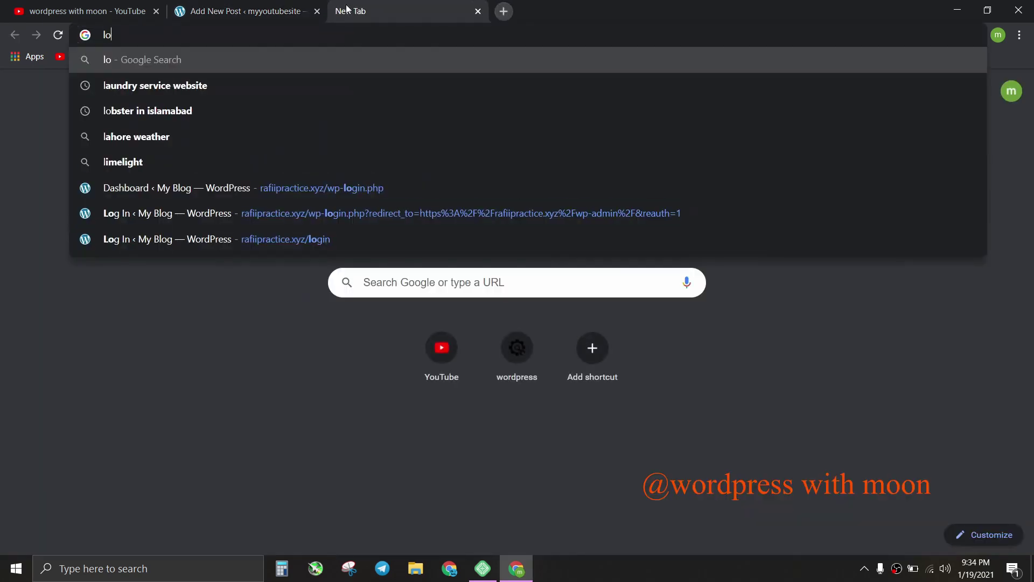
text(rem i)
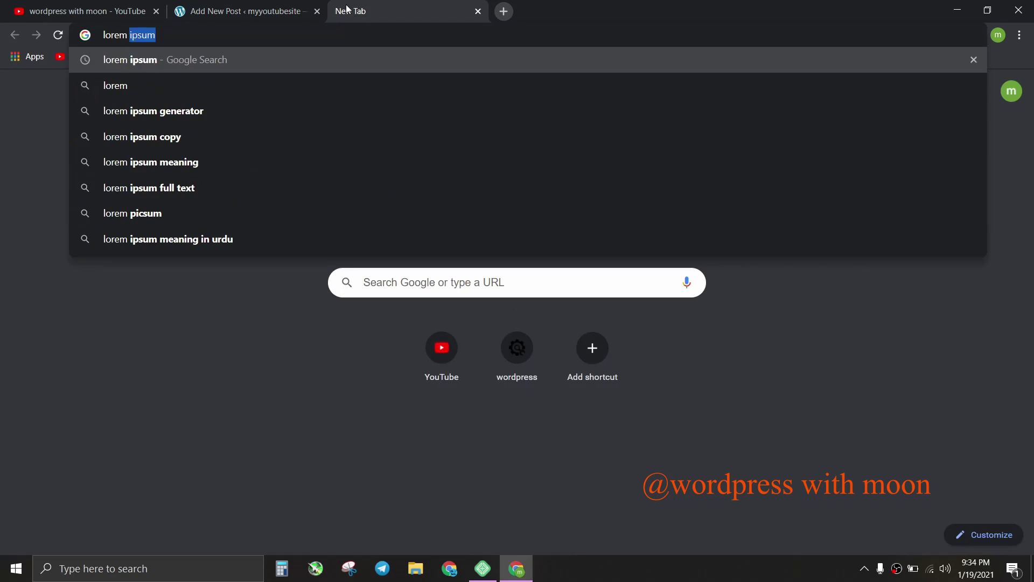
key(Down)
key(Down)
key(Return)
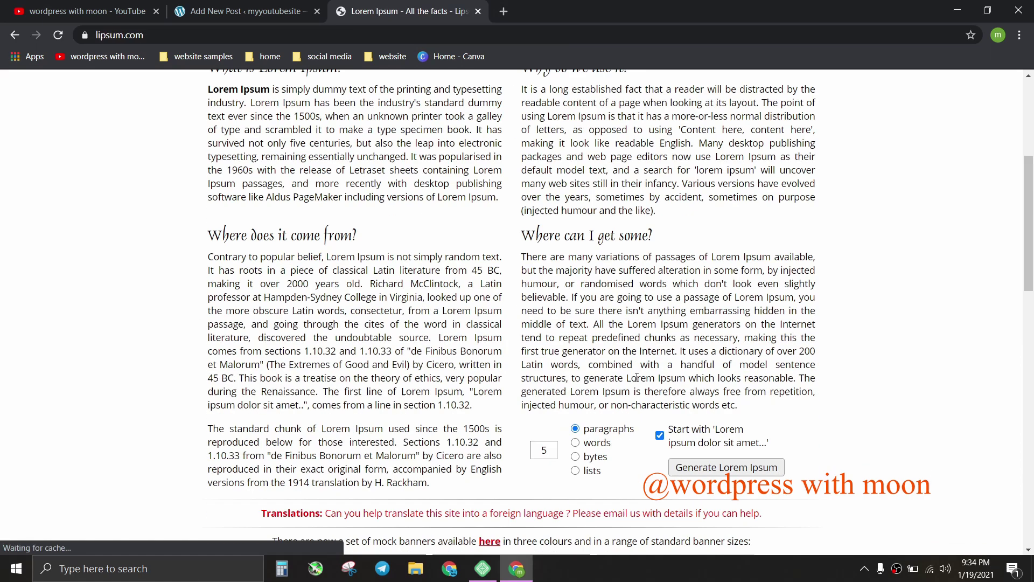
scroll(642, 279, down, 4)
click(694, 200)
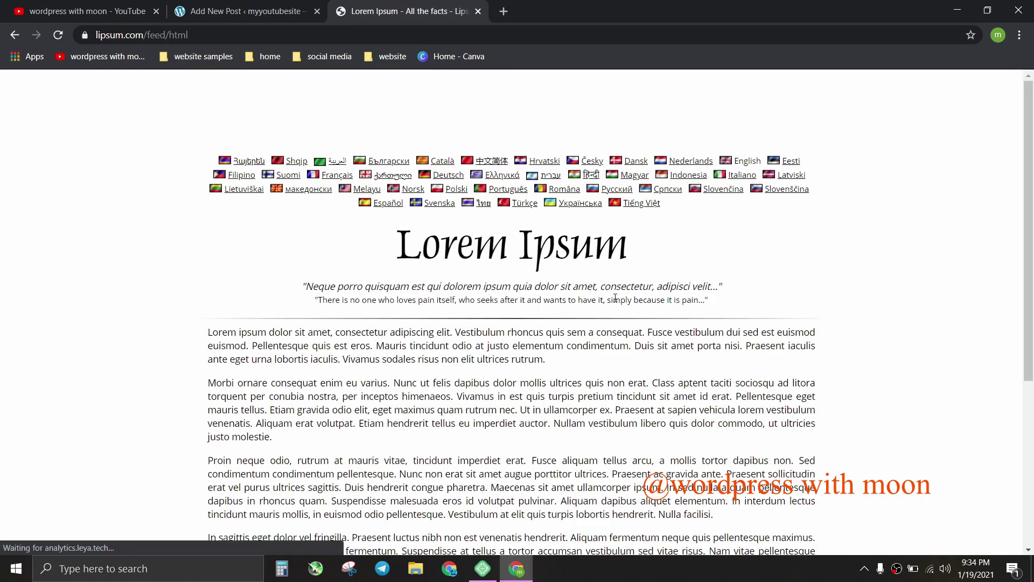
scroll(219, 197, down, 2)
Copy the first three generated Lorem Ipsum paragraphs.
drag(209, 197, 714, 380)
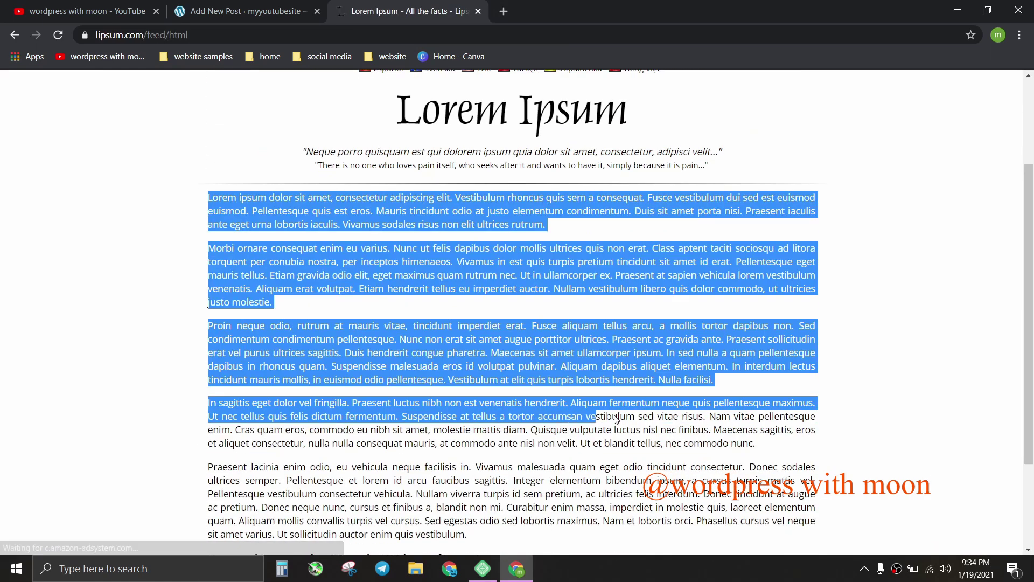
right_click(578, 331)
click(587, 338)
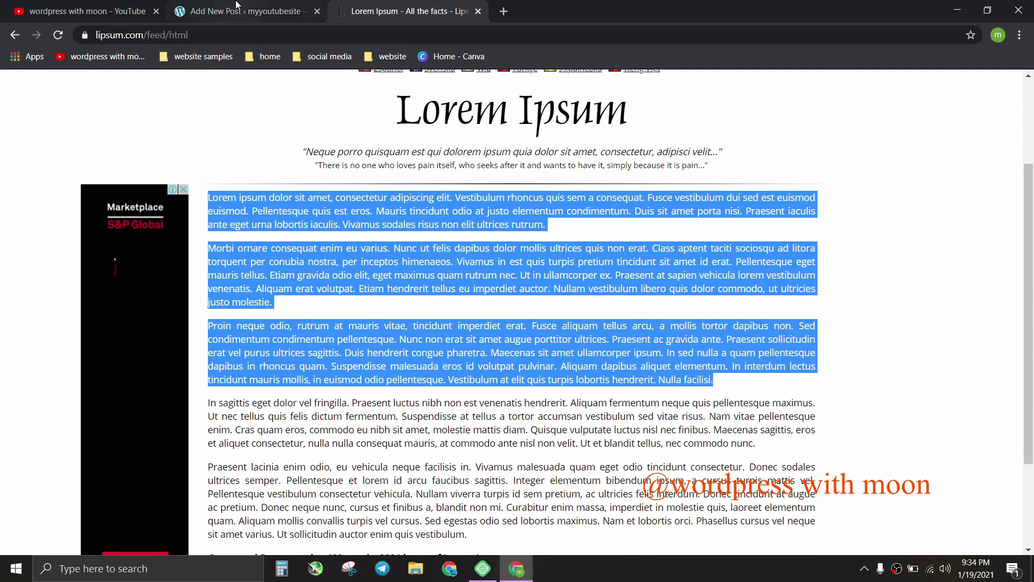
Paste the three Lorem Ipsum paragraphs below the post title and add an empty block after them.
click(243, 11)
key(Return)
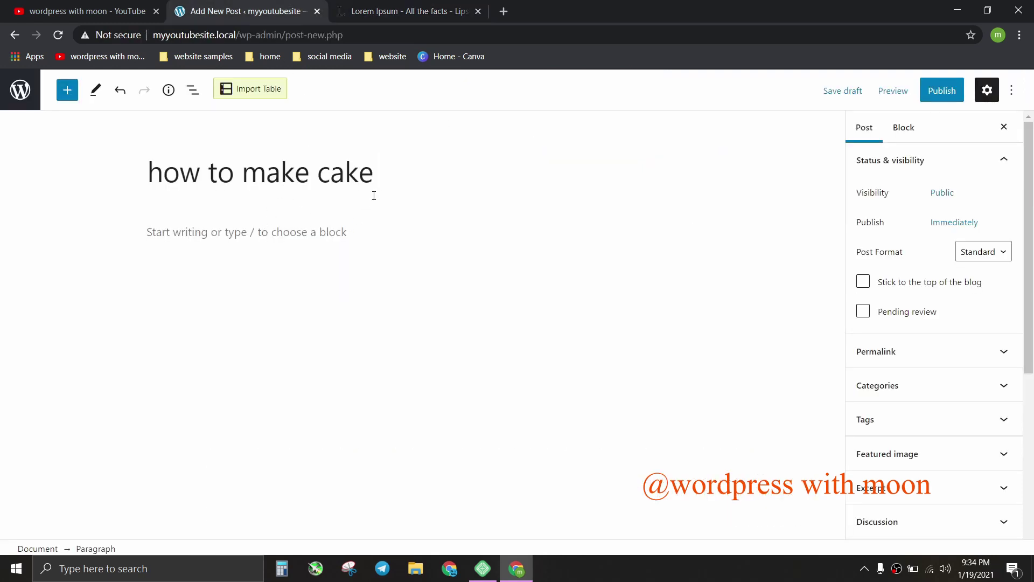
key(ctrl+v)
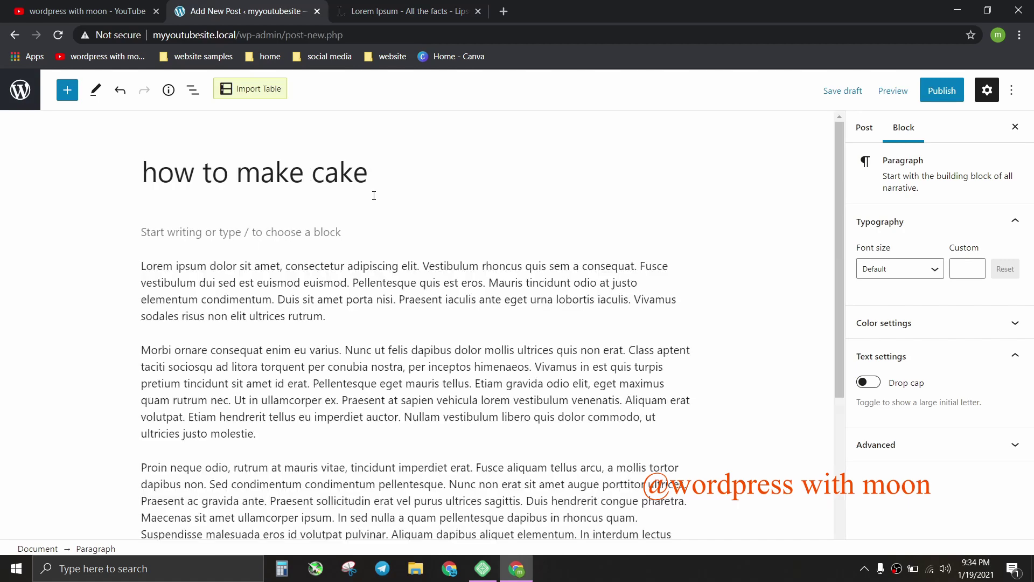
scroll(469, 235, down, 1)
scroll(566, 271, down, 2)
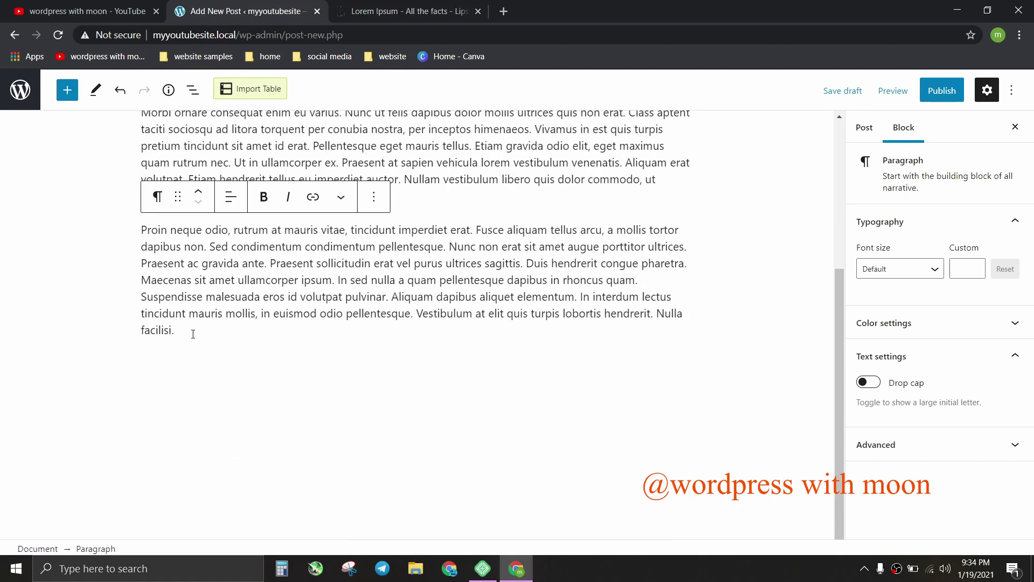
key(Return)
key(Return)
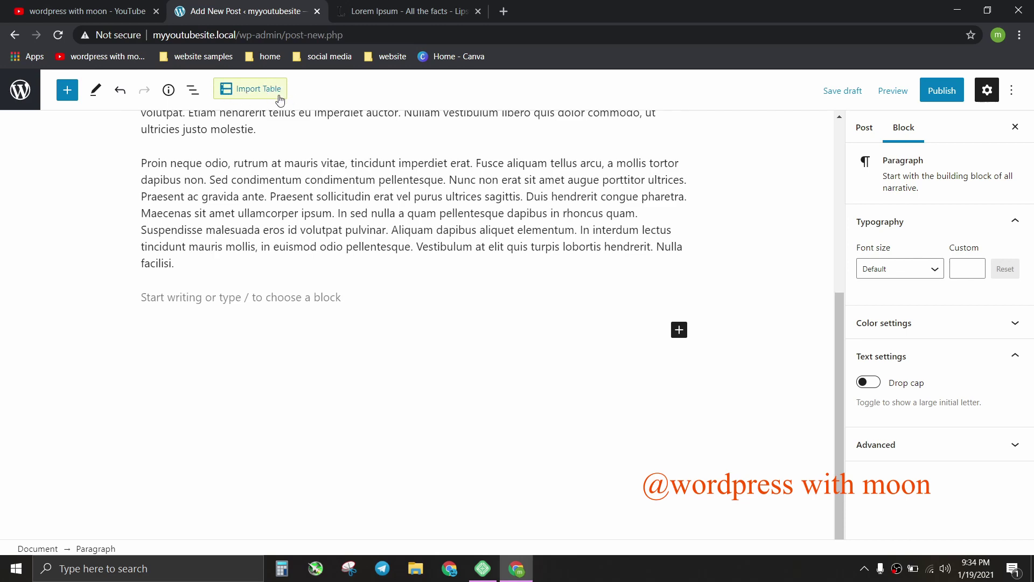
Import NicheTable's 'Table Demo 1: Vacuum cleaner' table into the post from the table library.
click(253, 96)
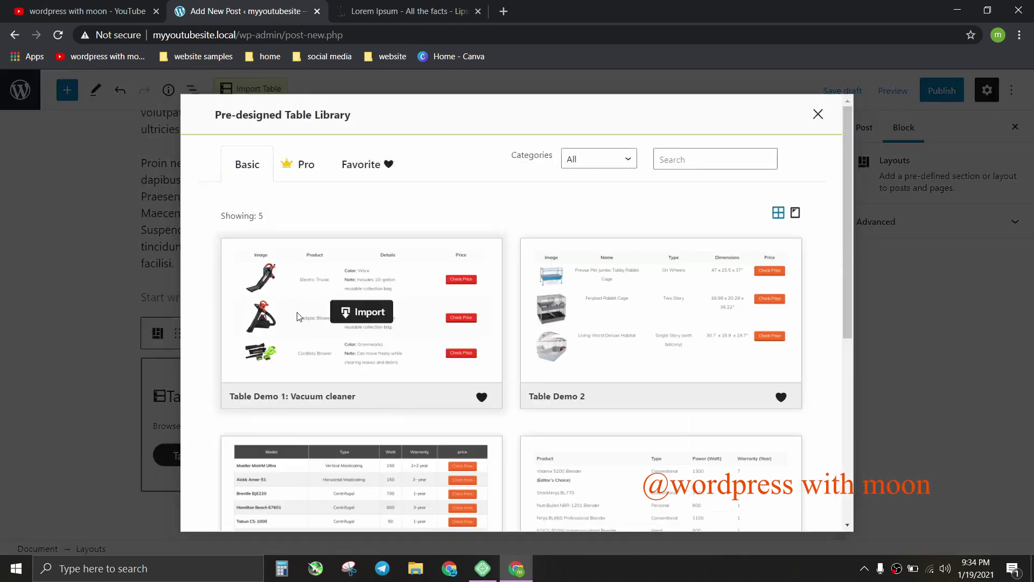
mouse_move(361, 311)
click(356, 324)
scroll(503, 339, down, 3)
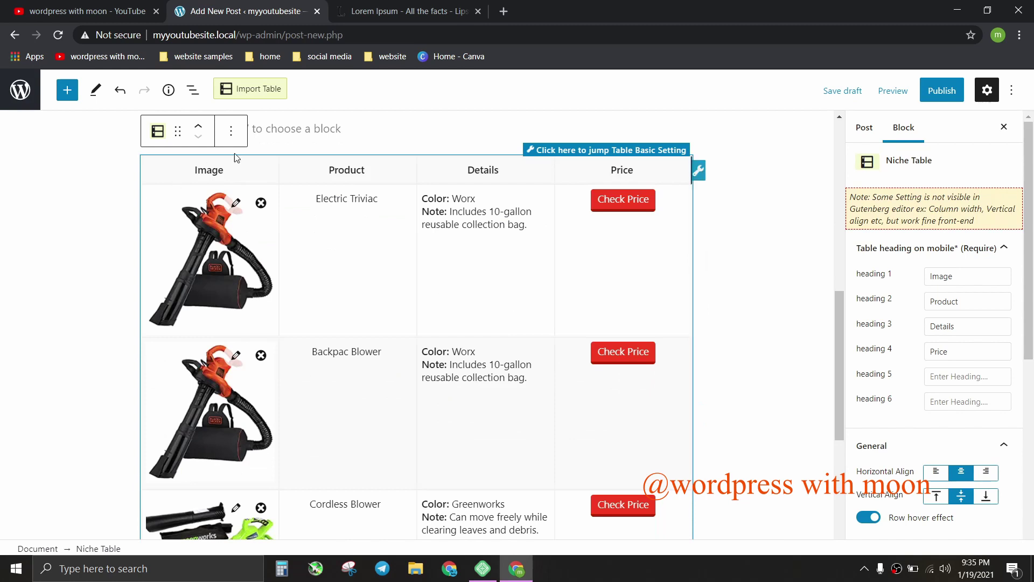
scroll(532, 346, down, 3)
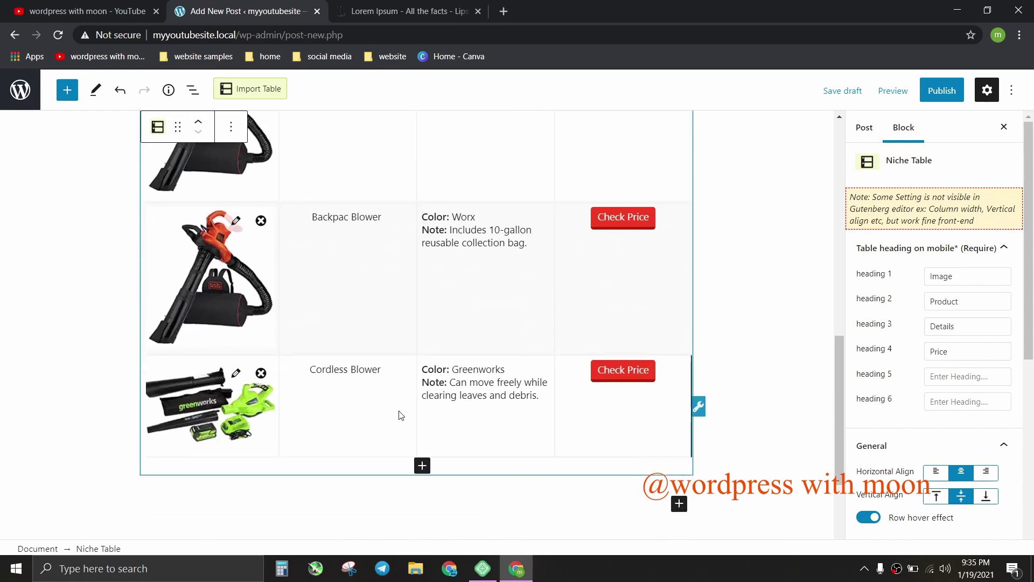
scroll(399, 416, up, 3)
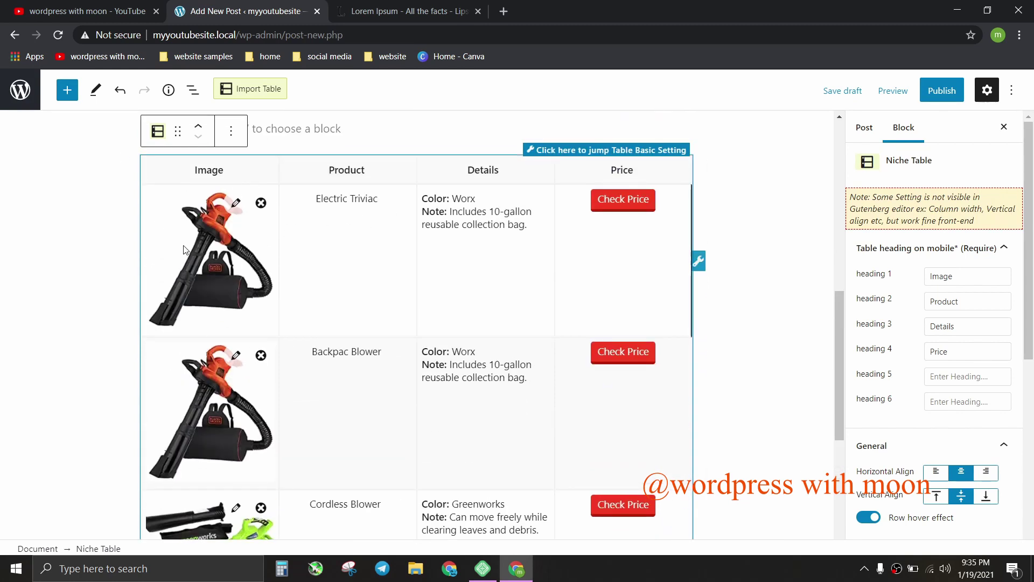
mouse_move(347, 169)
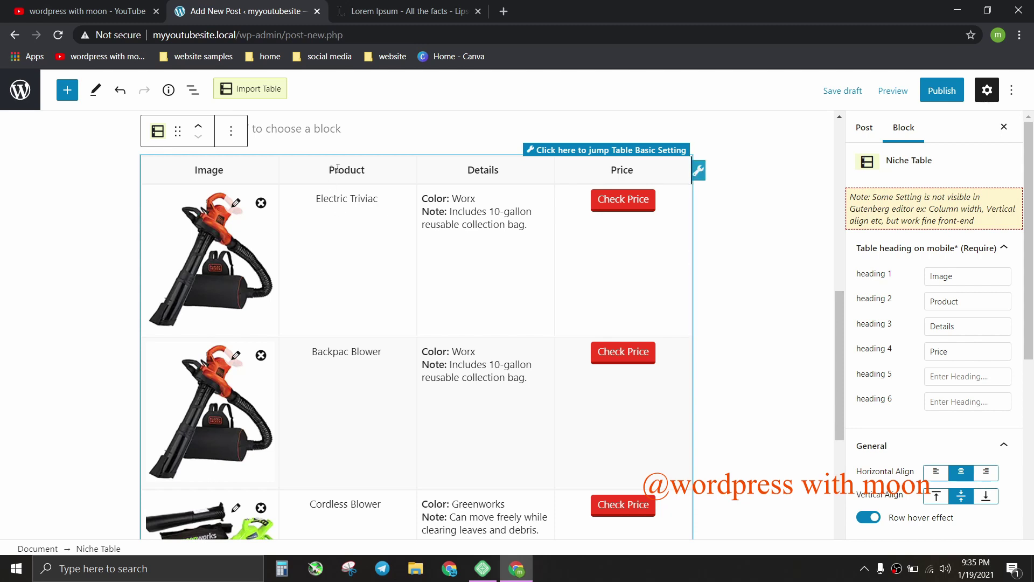
click(230, 131)
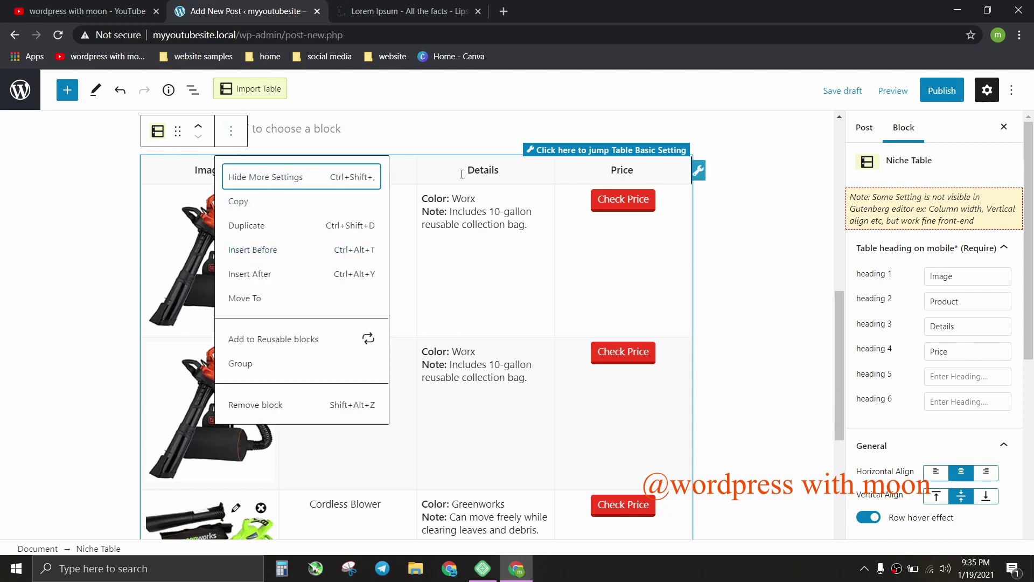
click(697, 215)
click(225, 157)
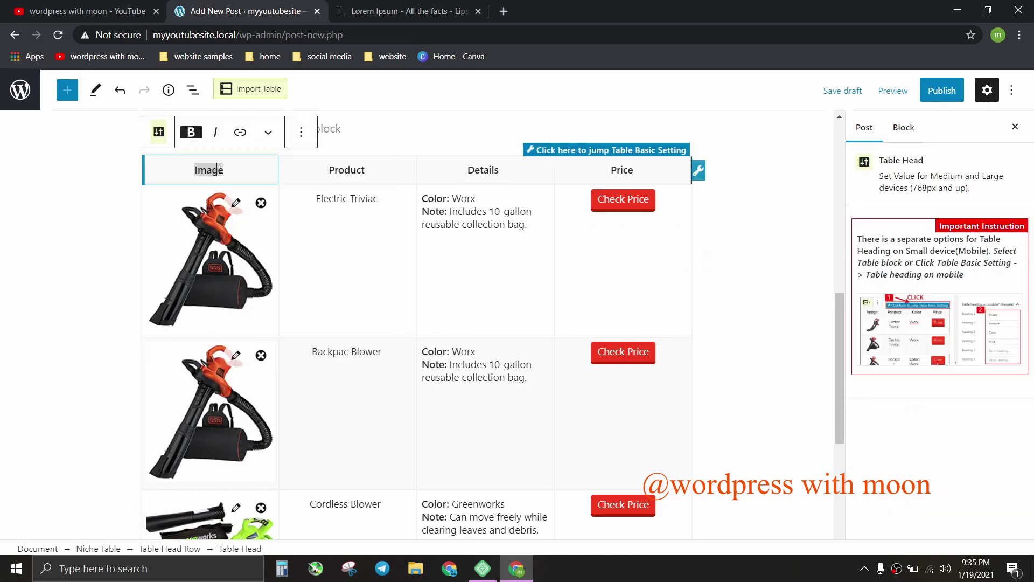
click(300, 139)
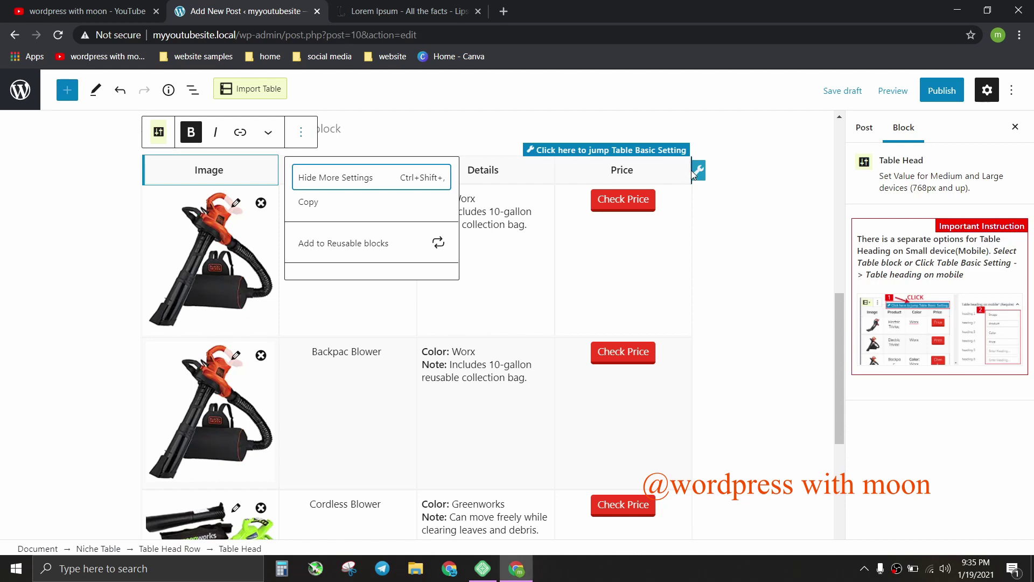
click(693, 172)
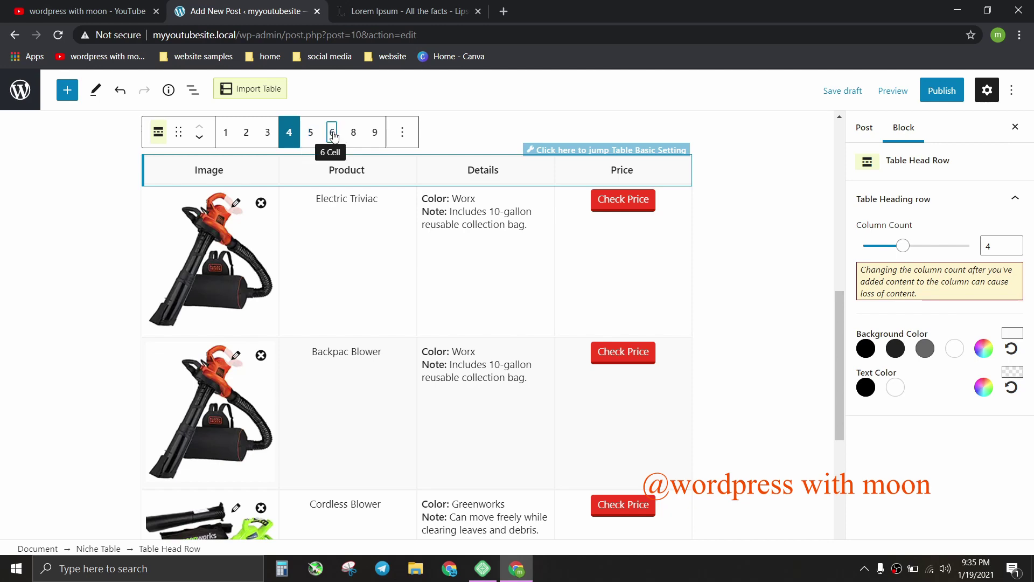
click(332, 136)
click(285, 135)
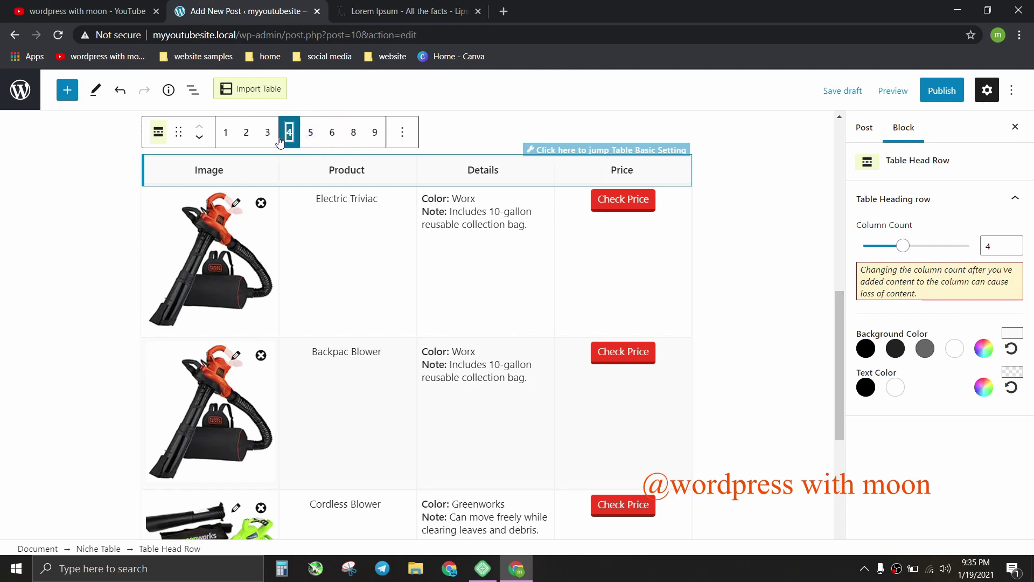
scroll(693, 313, down, 2)
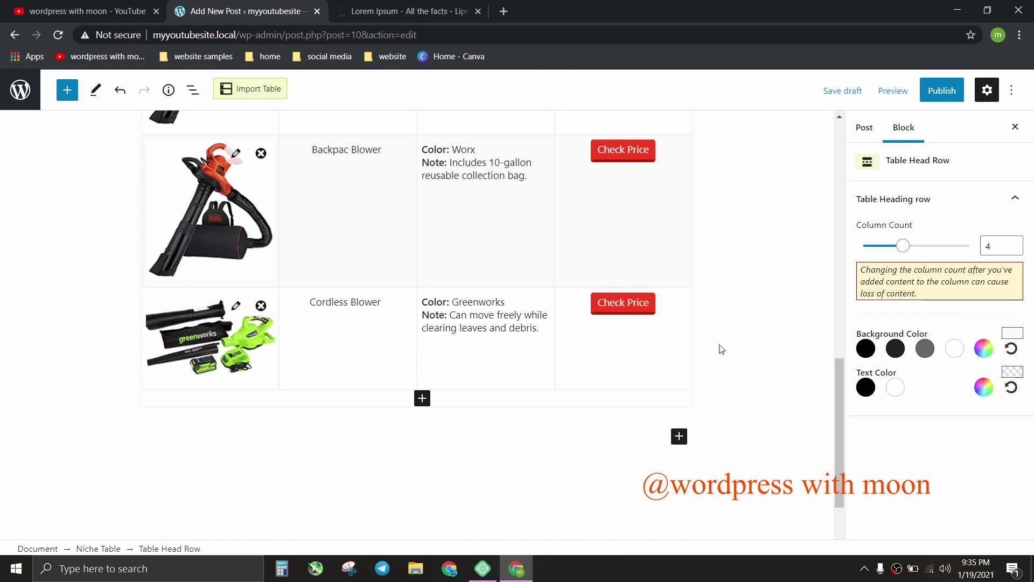
Duplicate the Cordless Blower row twice so the table holds five products.
click(698, 339)
click(402, 265)
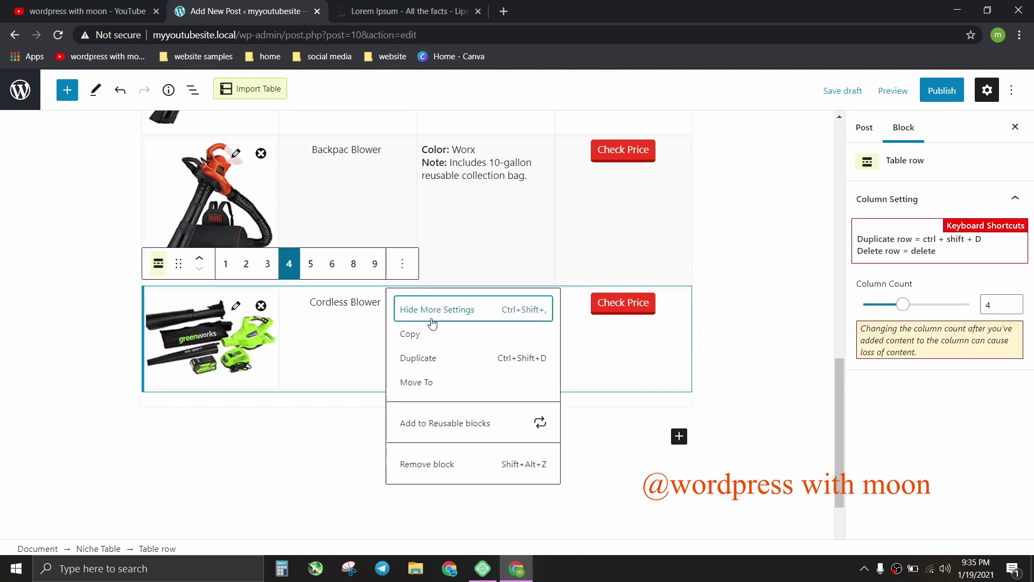
click(443, 358)
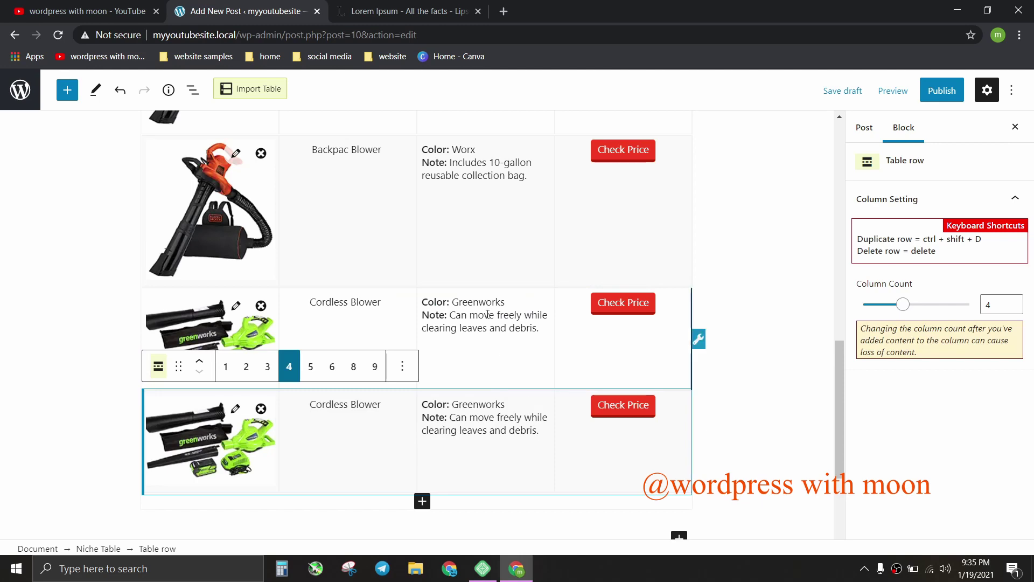
scroll(463, 286, up, 3)
scroll(233, 220, down, 2)
scroll(234, 234, down, 1)
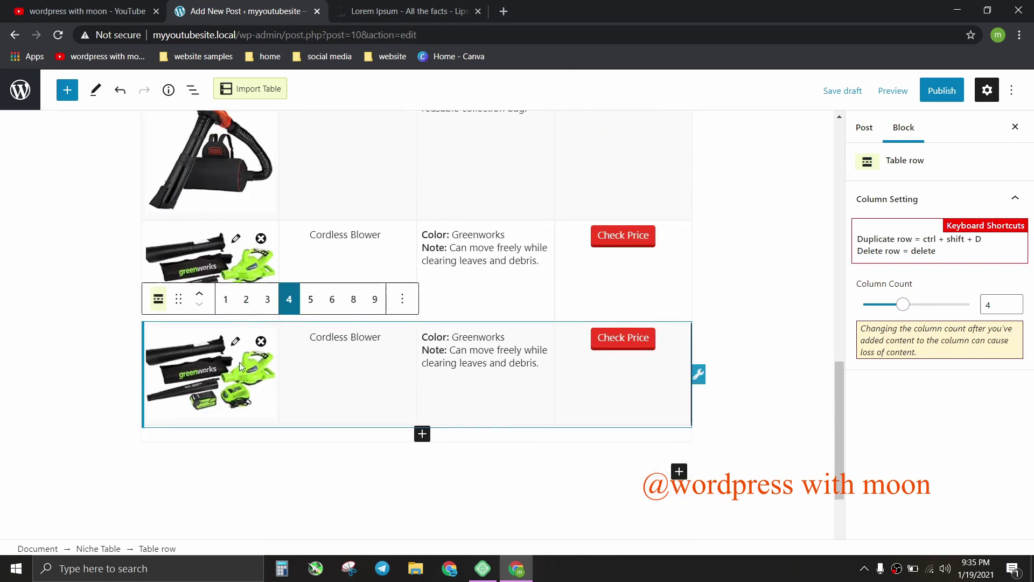
scroll(235, 243, up, 2)
scroll(236, 242, up, 1)
scroll(237, 243, down, 2)
scroll(370, 326, down, 2)
click(402, 300)
click(453, 394)
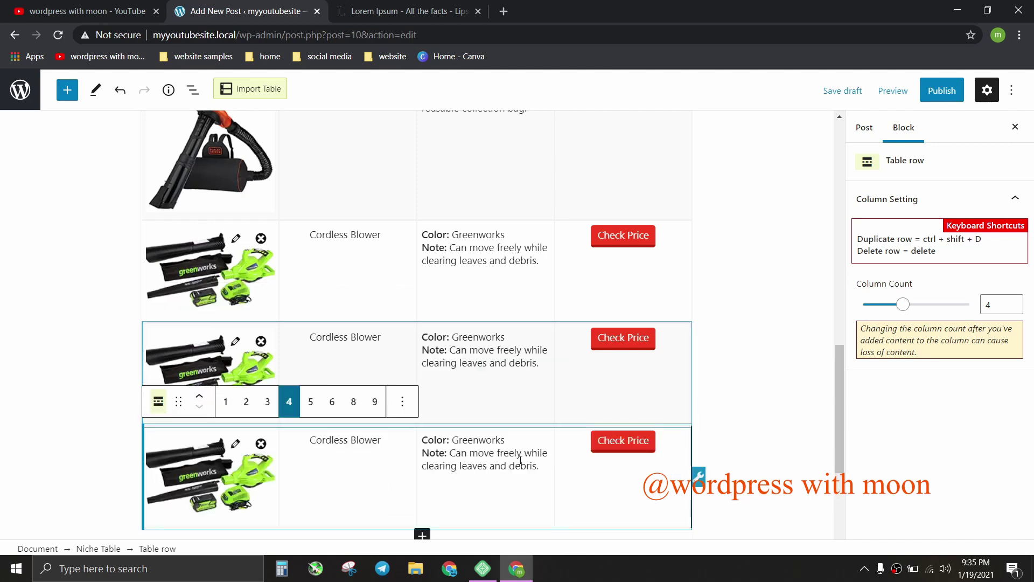
scroll(421, 407, down, 2)
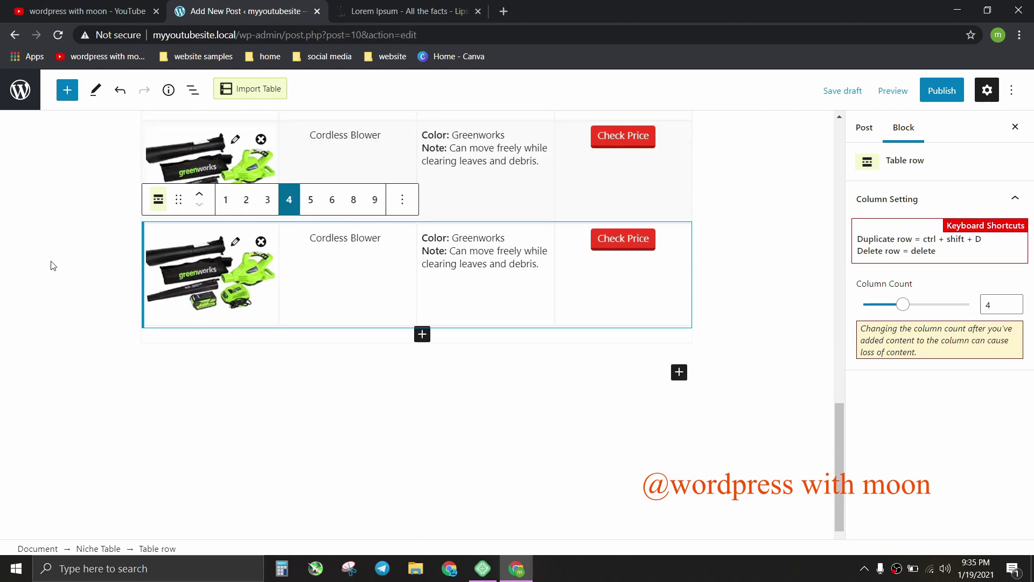
scroll(472, 371, up, 2)
scroll(364, 340, up, 2)
scroll(242, 307, up, 1)
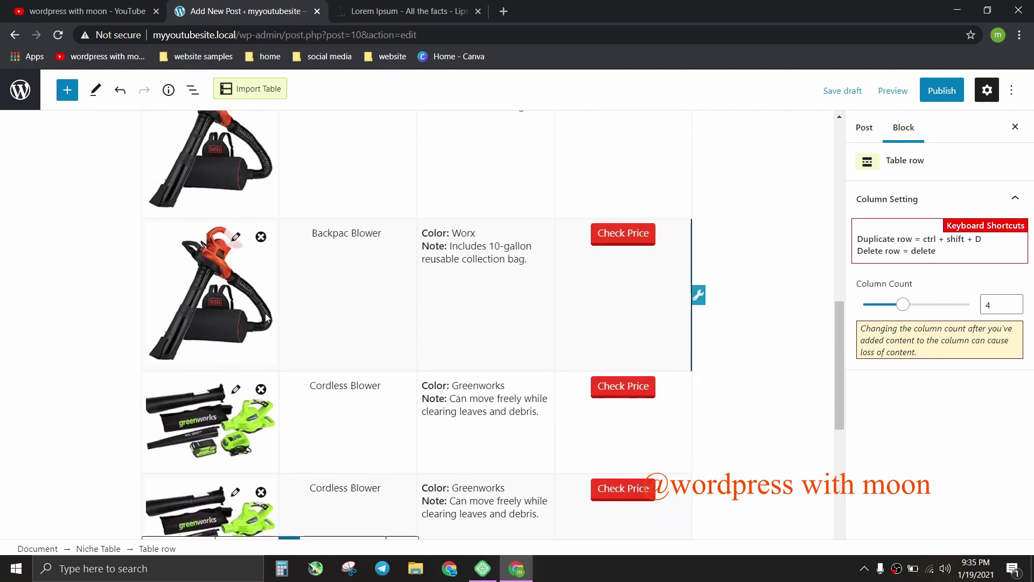
scroll(204, 296, up, 2)
scroll(247, 291, down, 3)
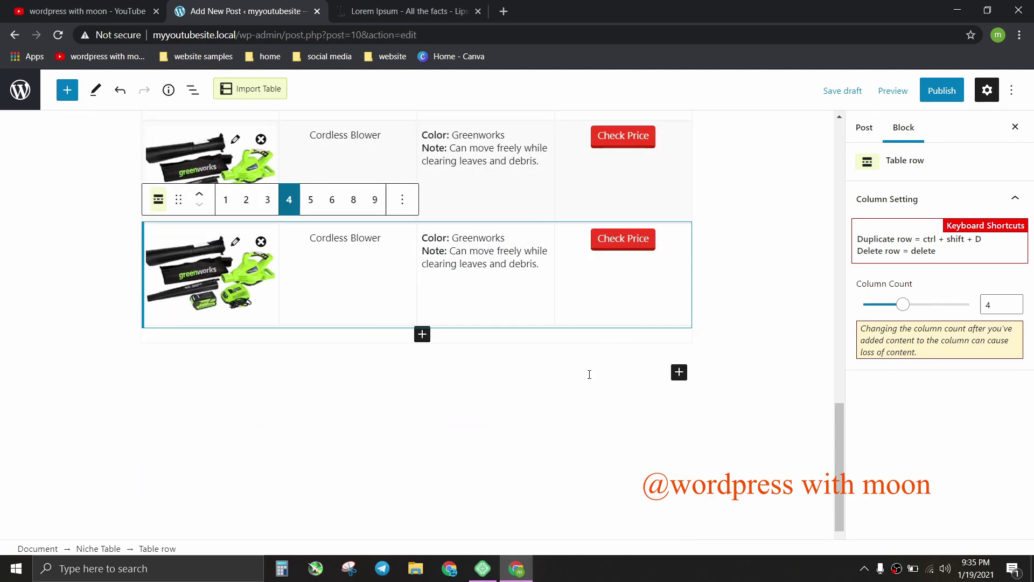
scroll(573, 393, up, 2)
scroll(574, 388, up, 3)
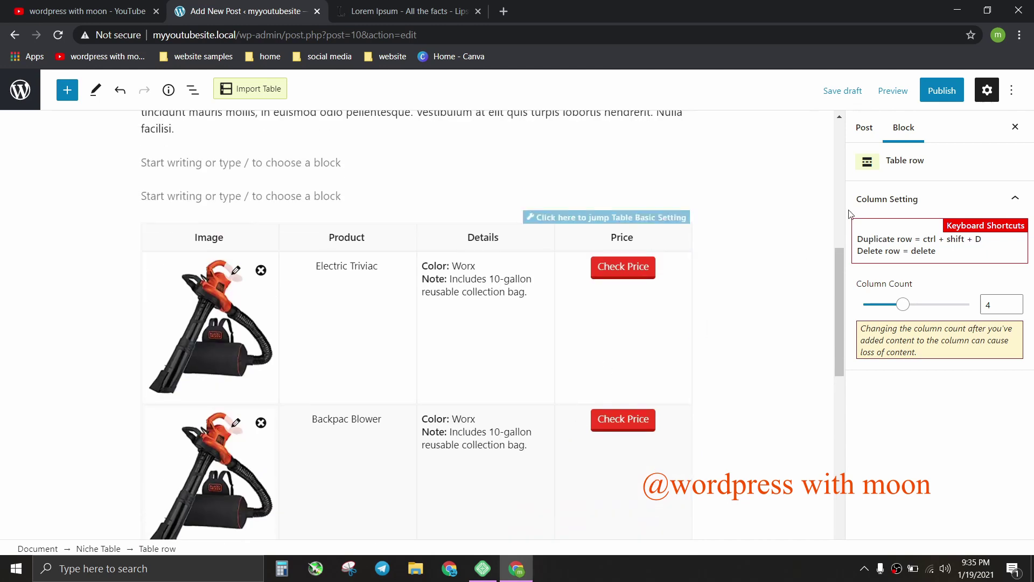
Save the post as a draft and preview it in a new tab.
click(861, 99)
click(897, 97)
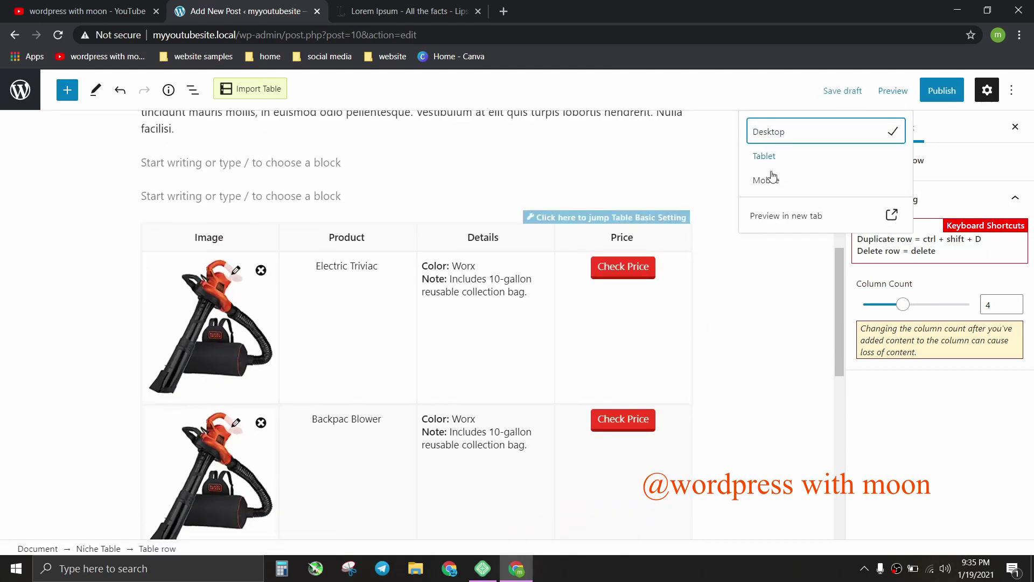
click(783, 215)
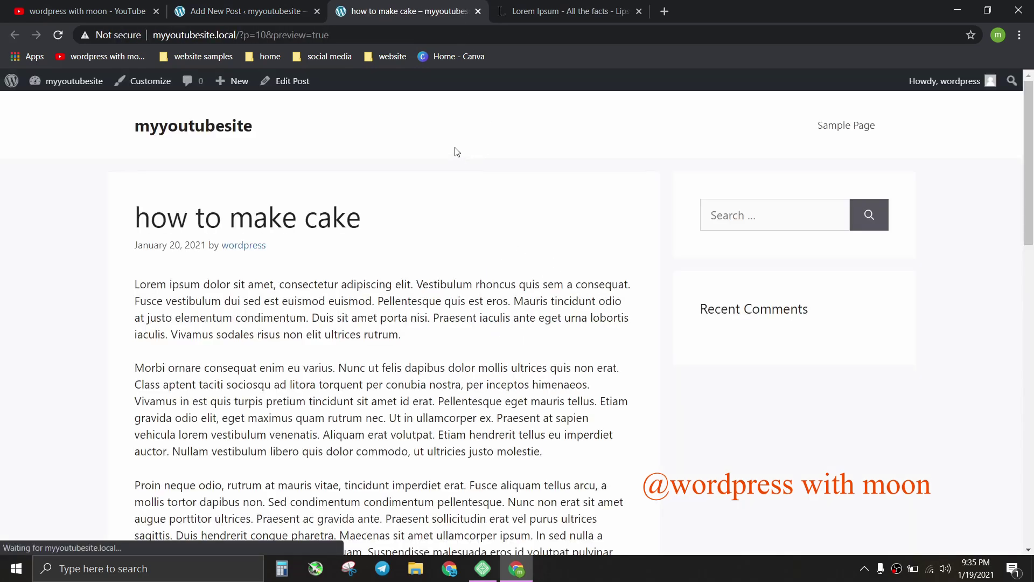
scroll(439, 261, down, 5)
scroll(439, 264, up, 1)
scroll(440, 263, down, 2)
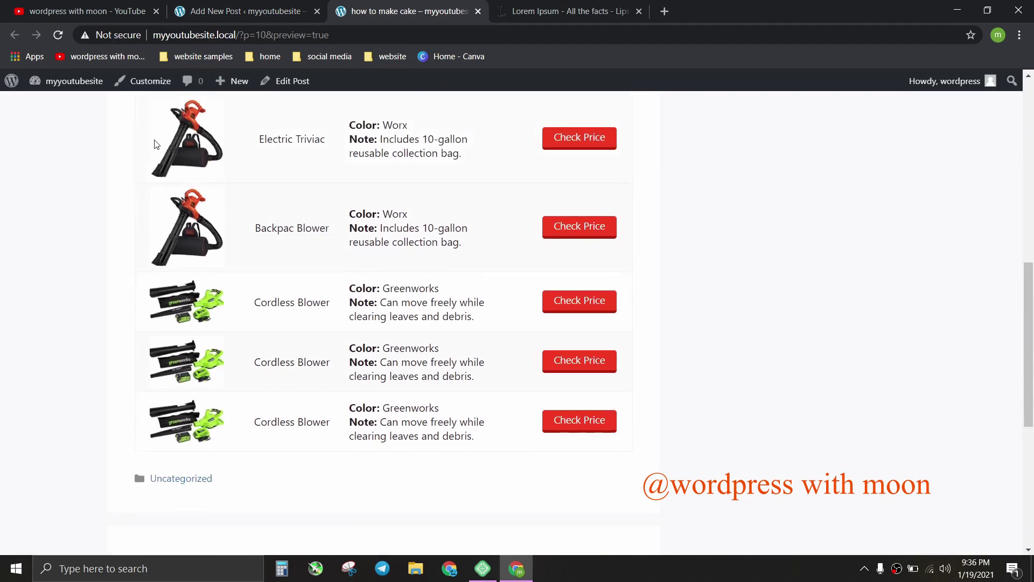
drag(613, 443, 160, 160)
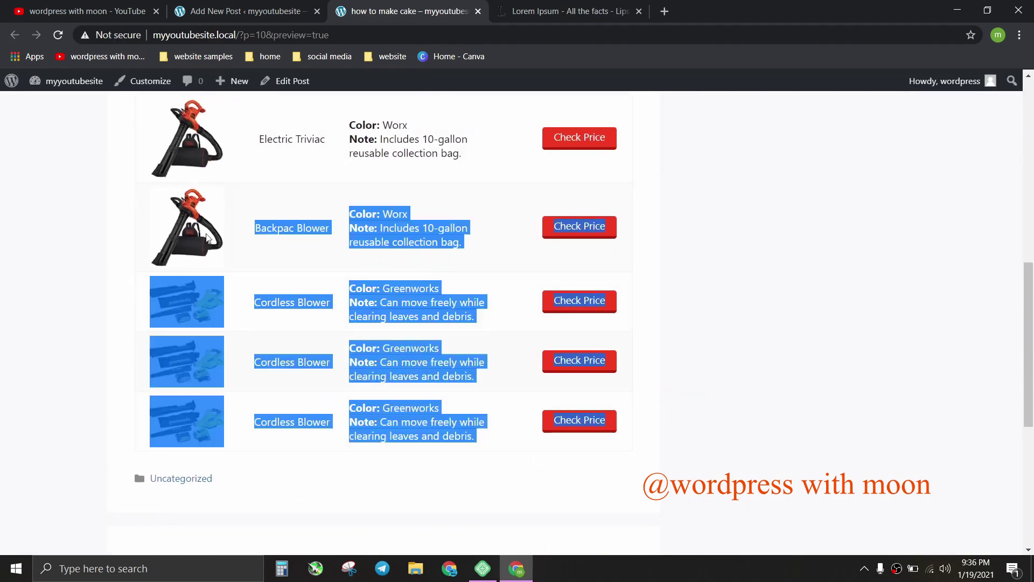
Leave the post preview for the YouTube channel page and highlight its channel name.
click(142, 137)
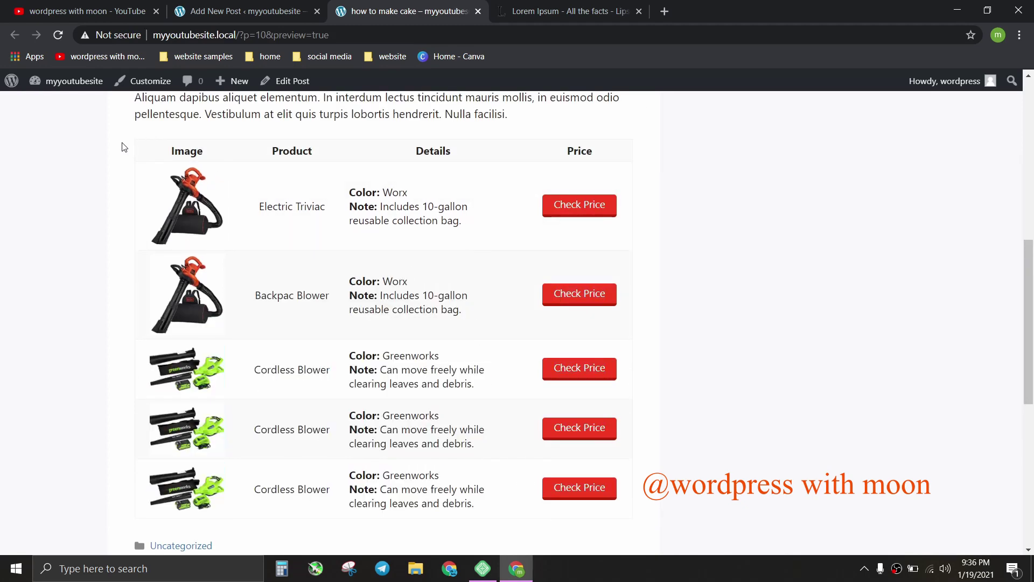
click(84, 11)
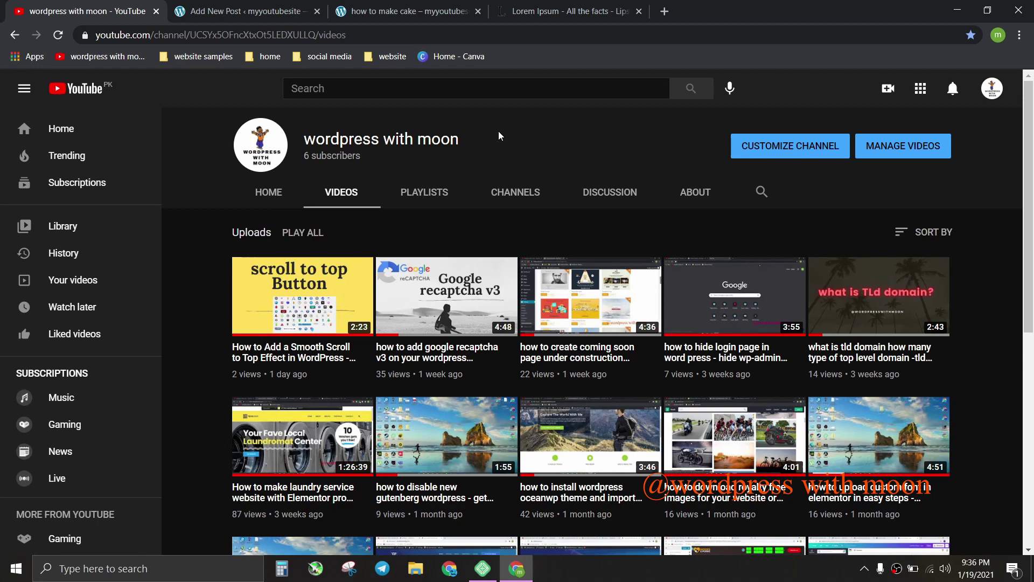
drag(499, 137, 297, 131)
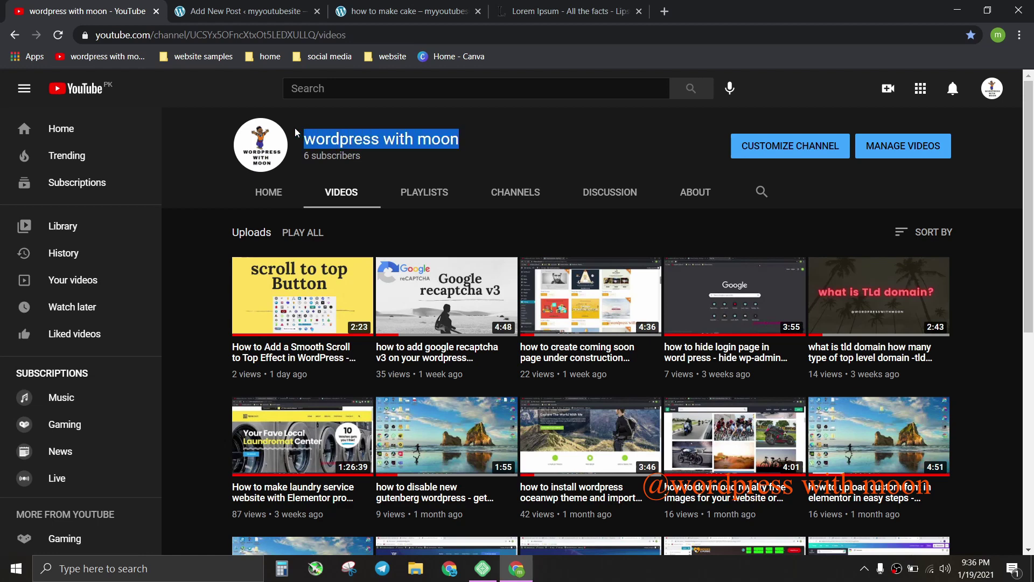
click(546, 149)
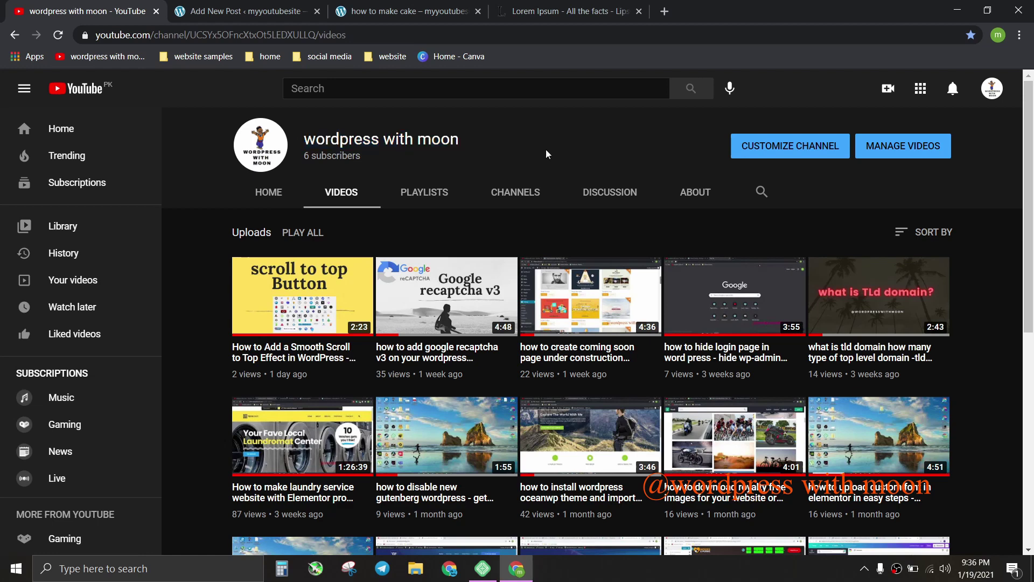